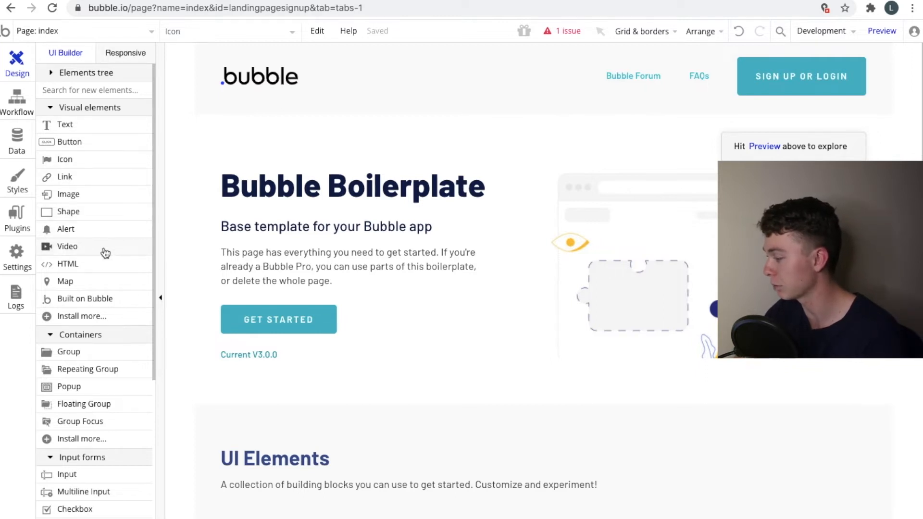
# Step: Look through the available visual elements, containers, input forms and reusable elements for the index page
pyautogui.scroll(-2, 101, 278)
pyautogui.scroll(-6, 137, 258)
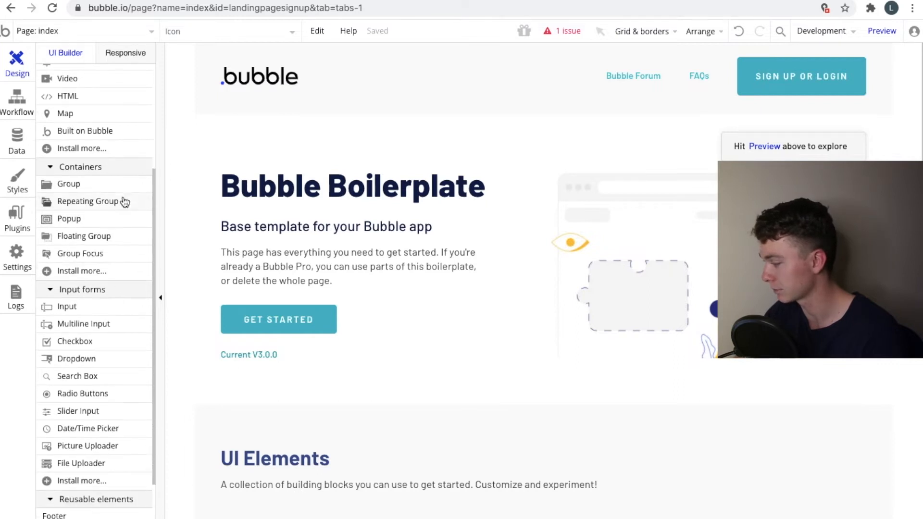
pyautogui.scroll(-4, 123, 200)
pyautogui.scroll(-2, 110, 265)
pyautogui.scroll(14, 112, 317)
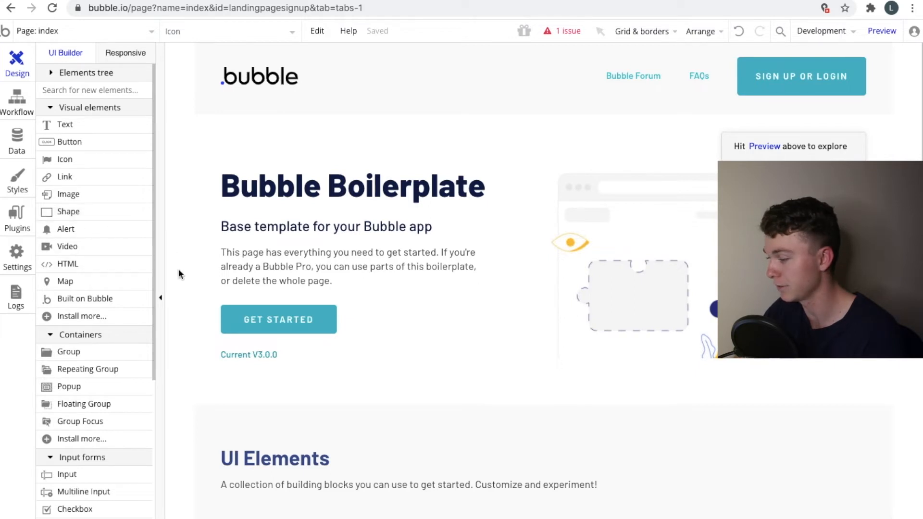
pyautogui.scroll(-3, 108, 334)
pyautogui.scroll(-4, 98, 377)
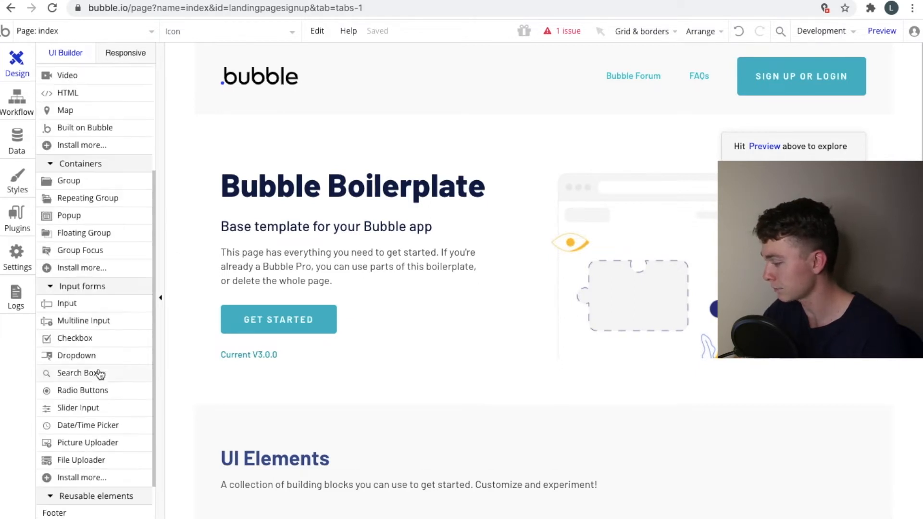
pyautogui.scroll(-2, 113, 315)
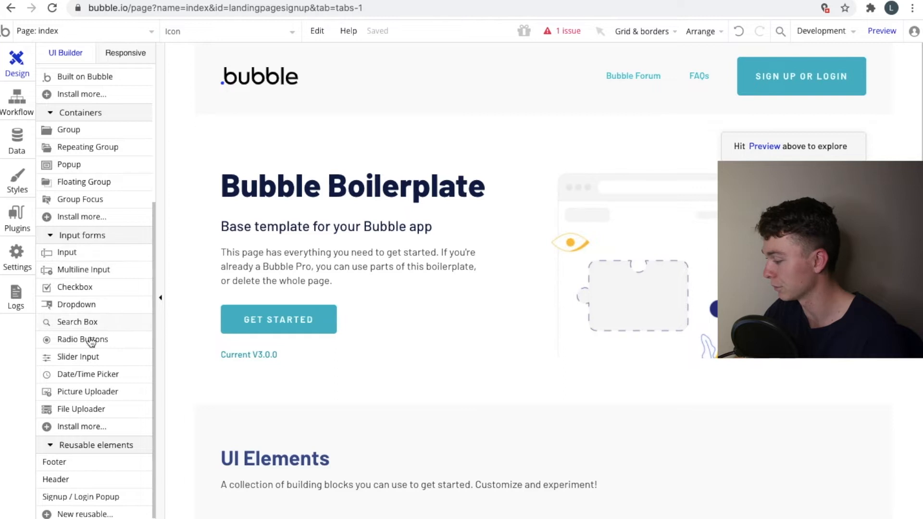
pyautogui.scroll(1, 108, 288)
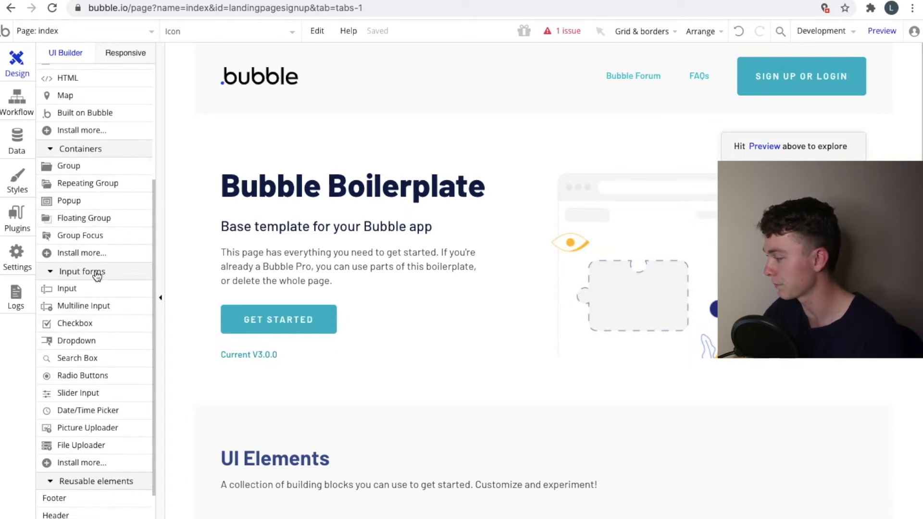
pyautogui.scroll(-5, 96, 272)
pyautogui.scroll(12, 95, 273)
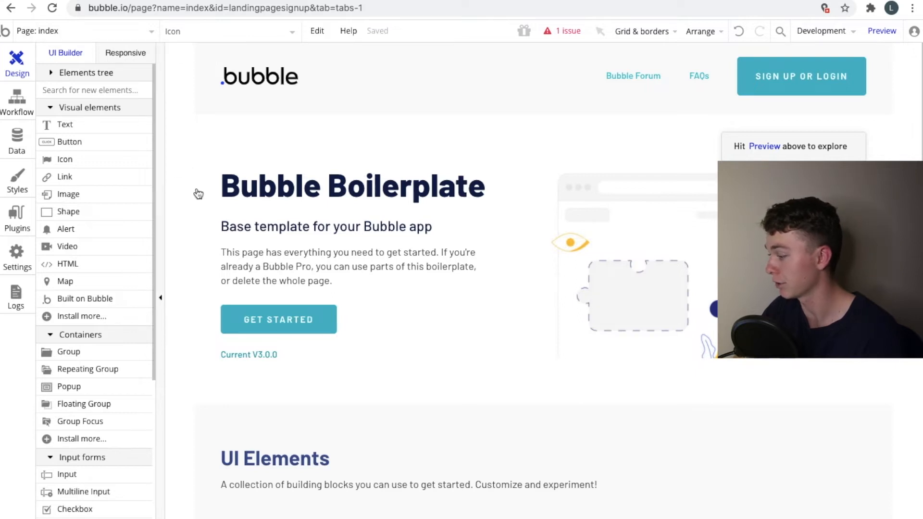
# Step: Review the page's workflows and the app's data types, privacy rules, app data and option sets
pyautogui.click(21, 109)
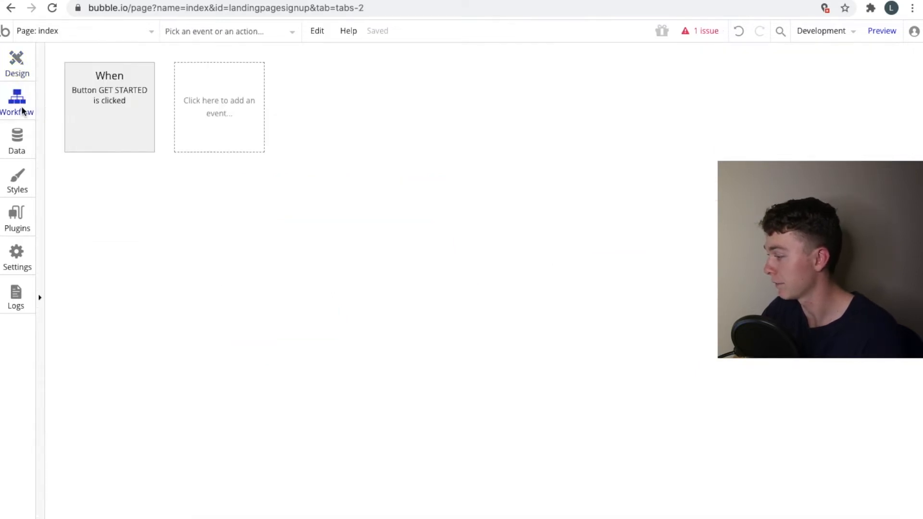
pyautogui.click(24, 151)
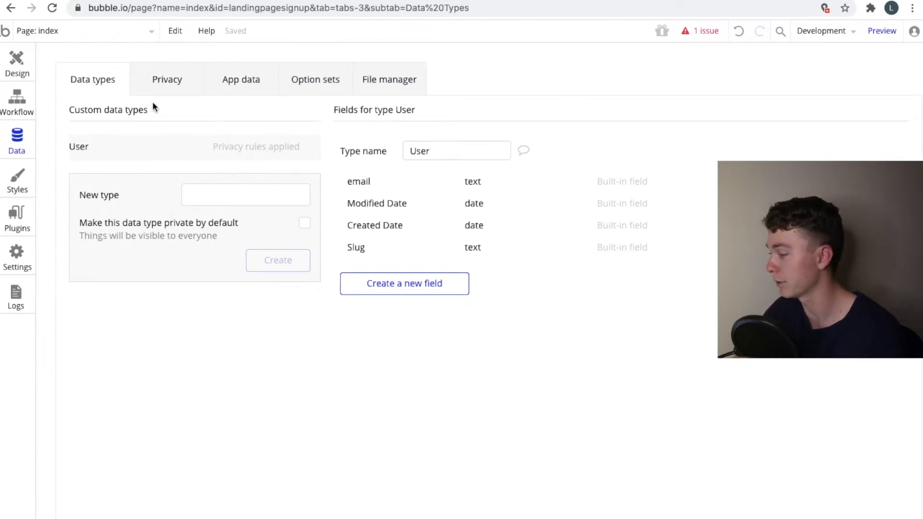
pyautogui.click(170, 88)
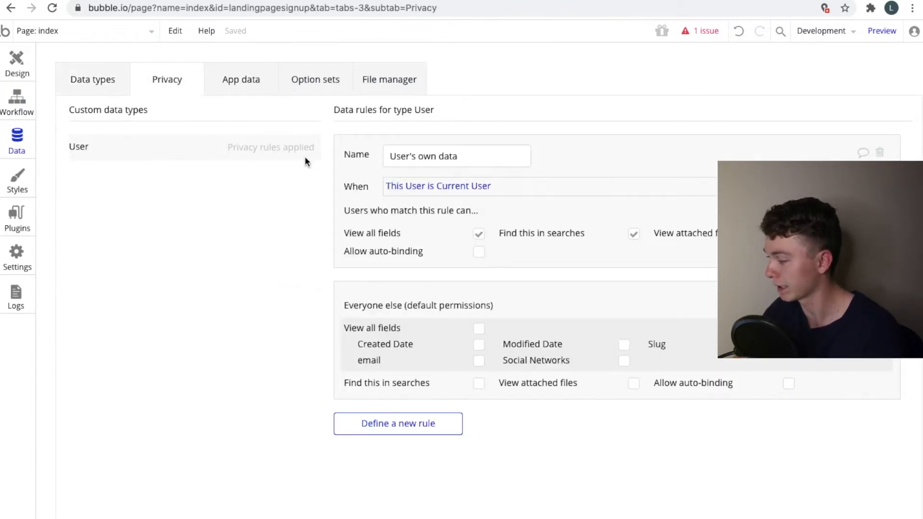
pyautogui.click(222, 84)
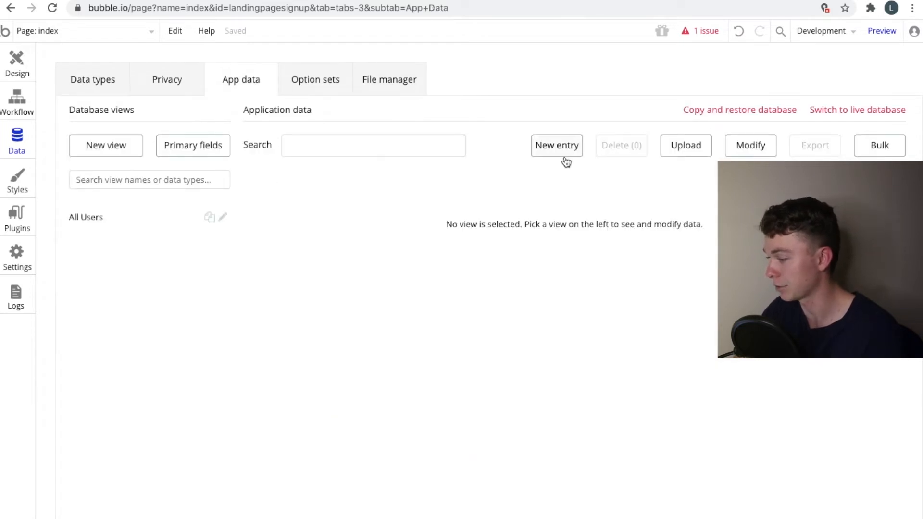
pyautogui.click(327, 91)
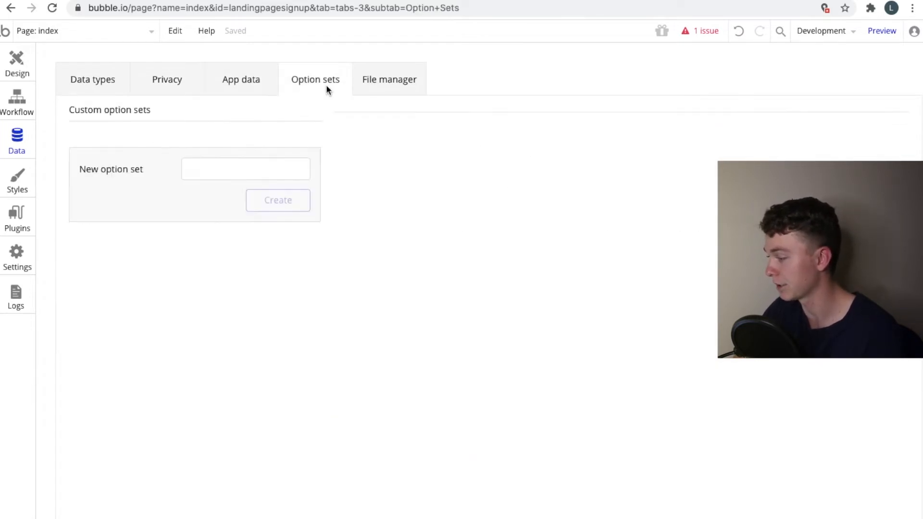
pyautogui.click(83, 92)
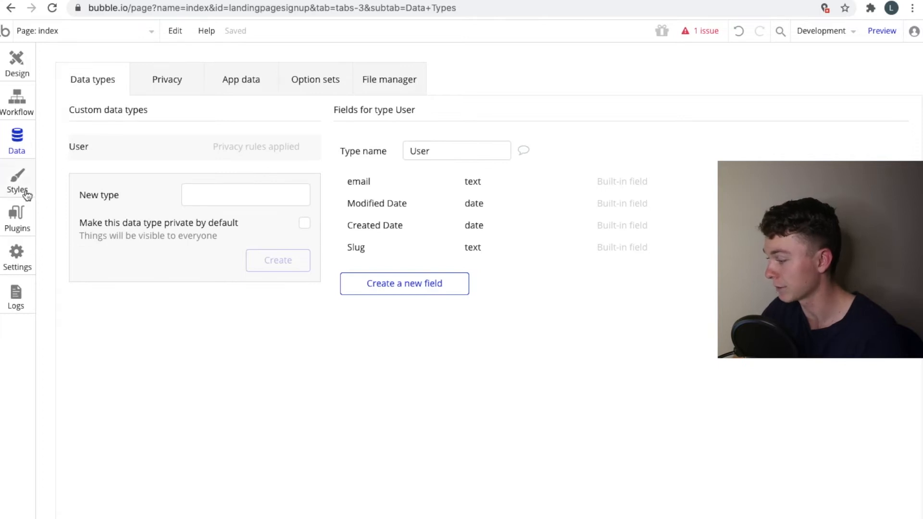
# Step: Review the installed plugins and the app's list of element styles
pyautogui.click(18, 230)
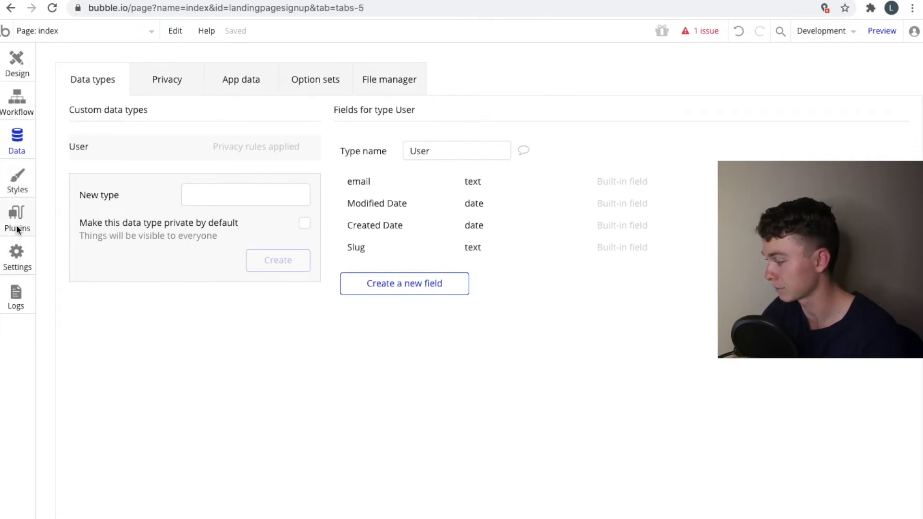
pyautogui.scroll(-2, 338, 236)
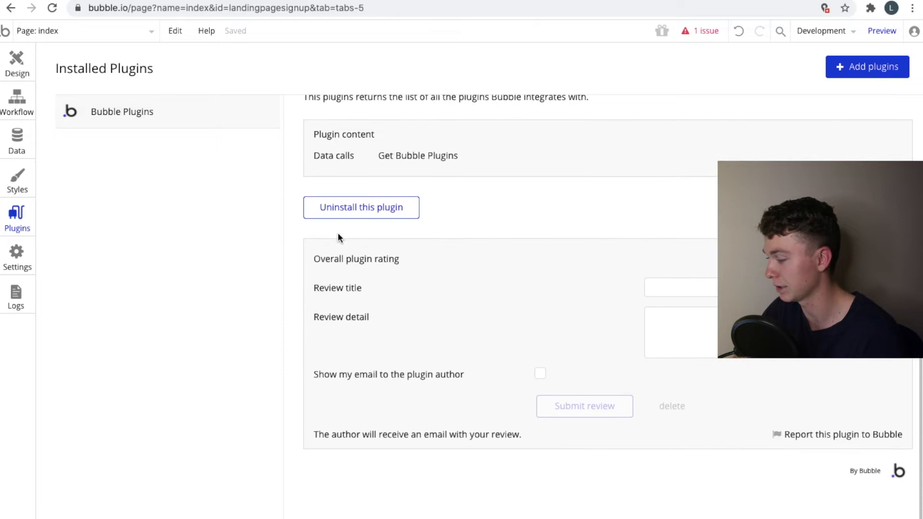
pyautogui.scroll(2, 337, 233)
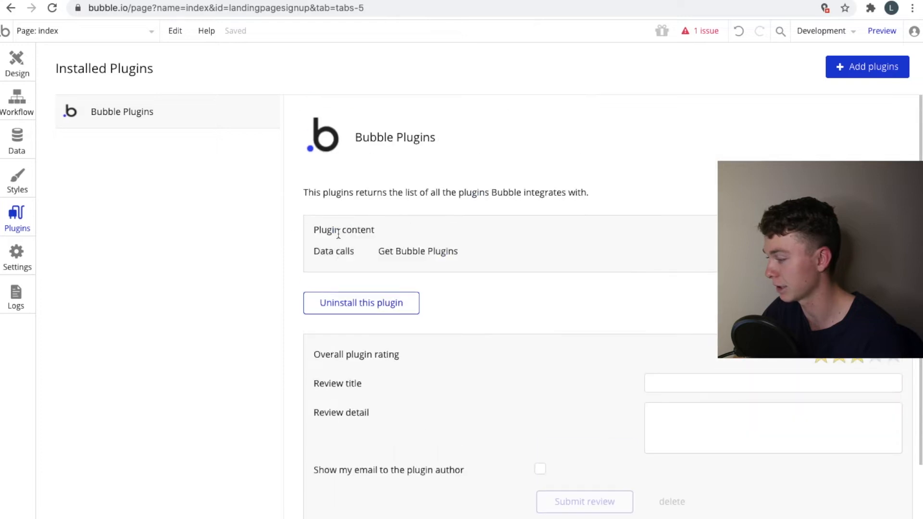
pyautogui.click(21, 180)
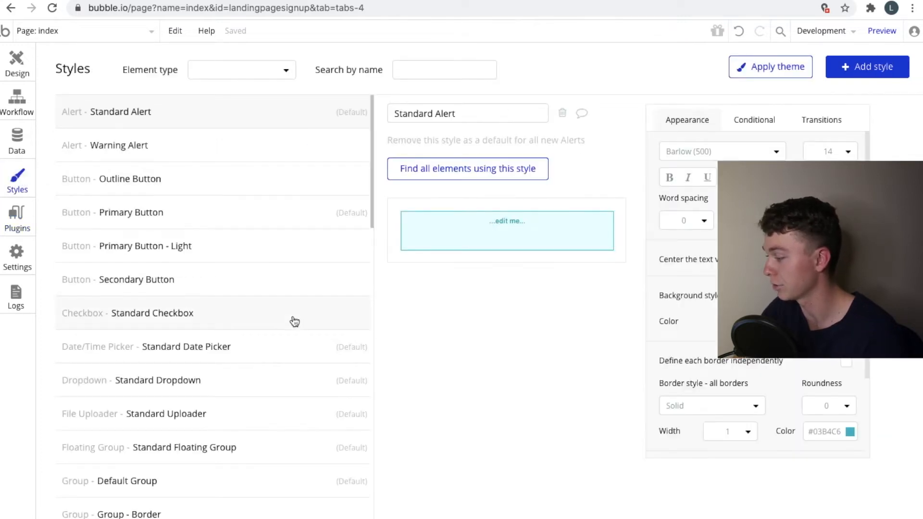
pyautogui.scroll(-1, 290, 319)
pyautogui.scroll(1, 294, 322)
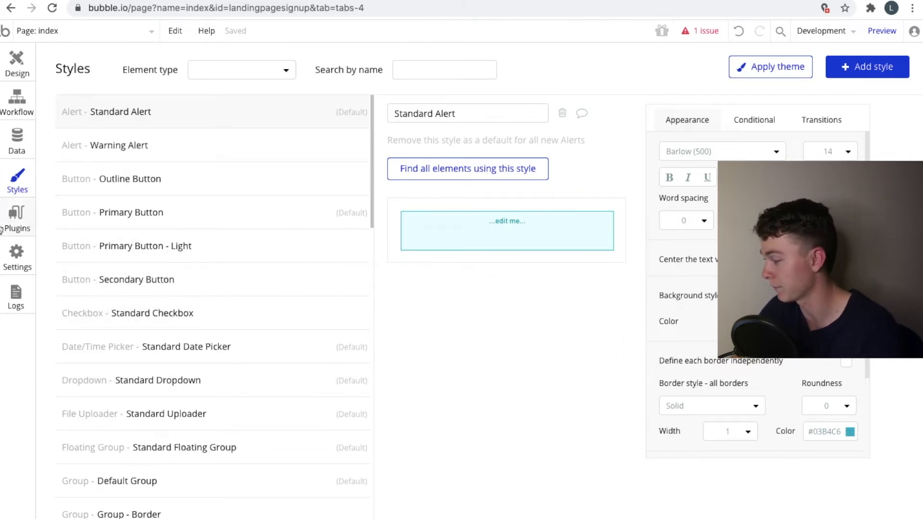
# Step: Revisit the index page design, its workflows, the data section and the styles in turn
pyautogui.click(33, 76)
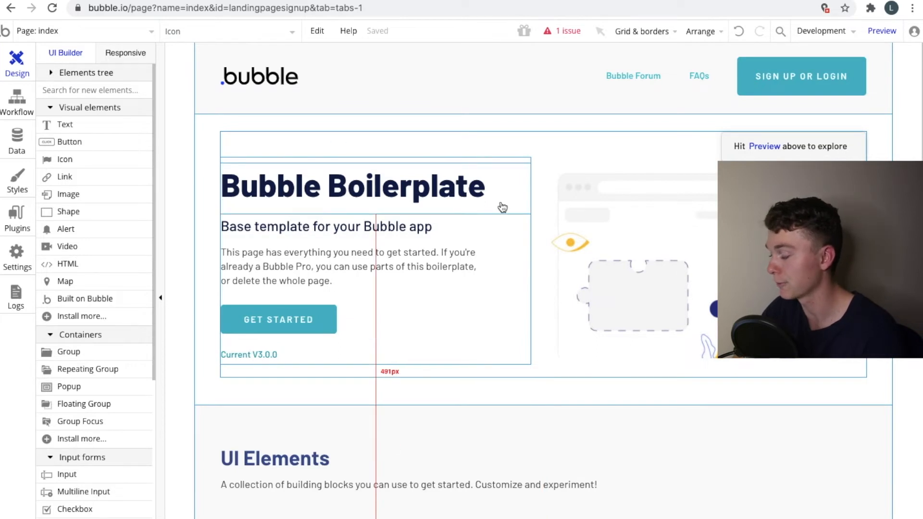
pyautogui.click(18, 110)
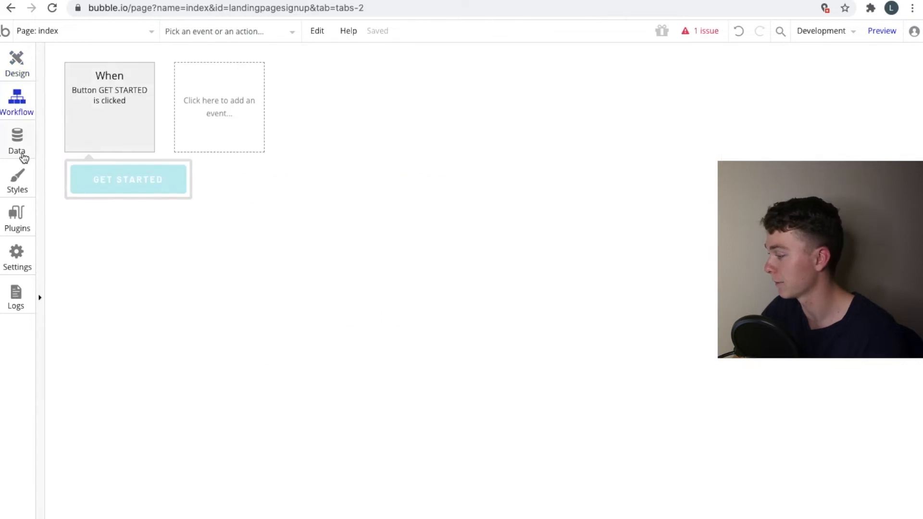
pyautogui.click(19, 152)
pyautogui.click(22, 187)
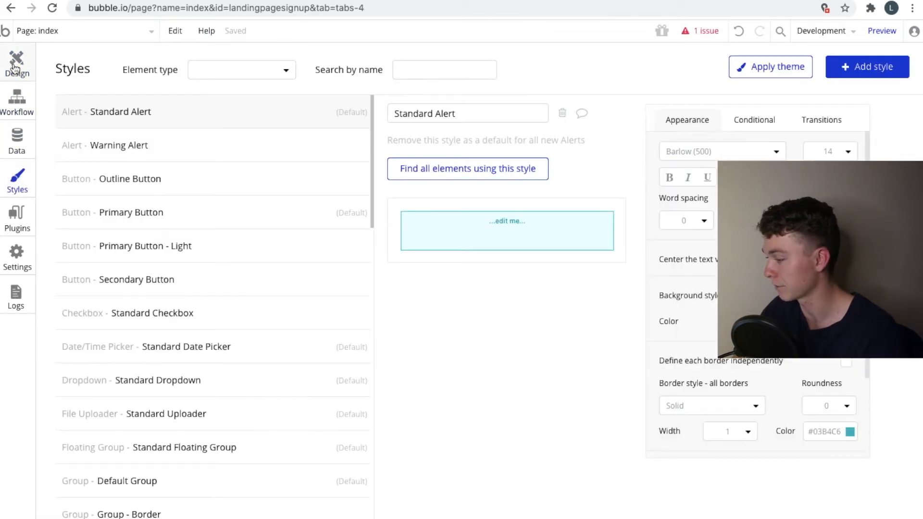
# Step: Move the GET STARTED button on the index page to the right, about 160 px from the hero image
pyautogui.click(14, 66)
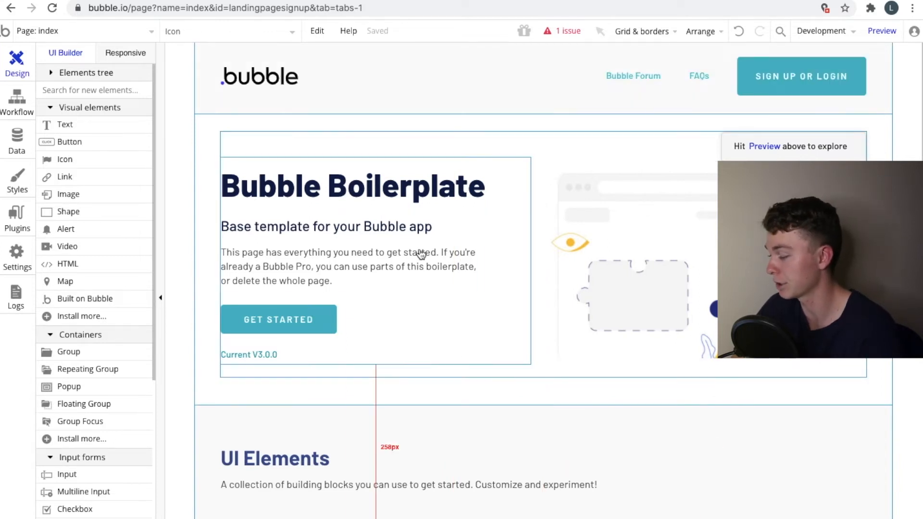
pyautogui.click(303, 316)
pyautogui.moveTo(305, 318); pyautogui.dragTo(373, 313)
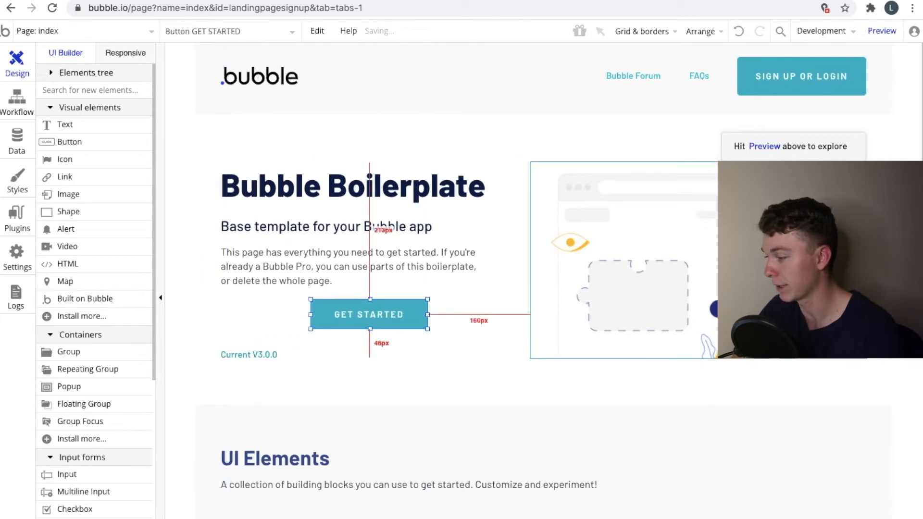
# Step: Open the version options, preview the development version of the index page, and compare it with the editor
pyautogui.click(855, 38)
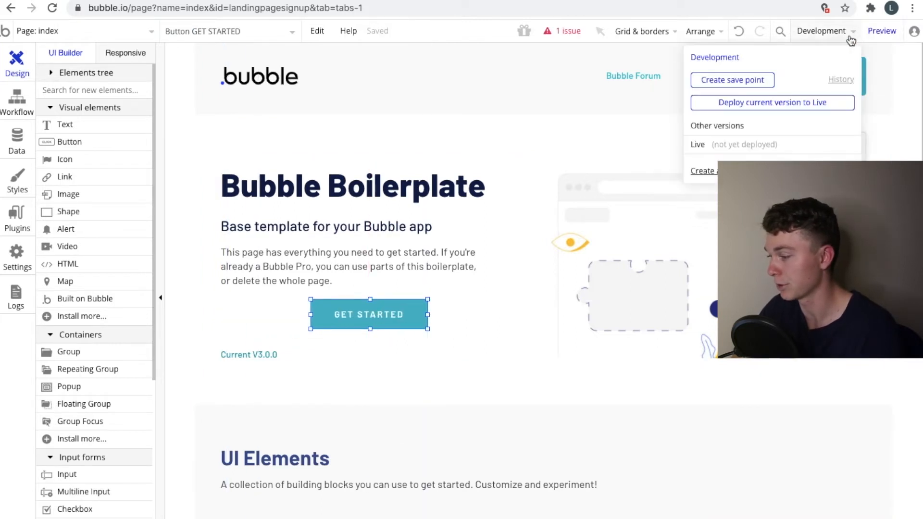
pyautogui.click(895, 33)
pyautogui.click(202, 1)
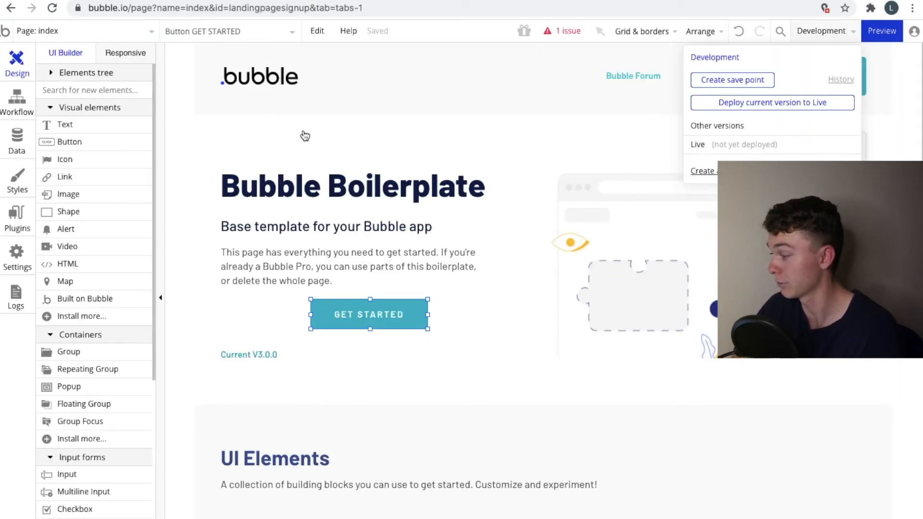
pyautogui.click(882, 31)
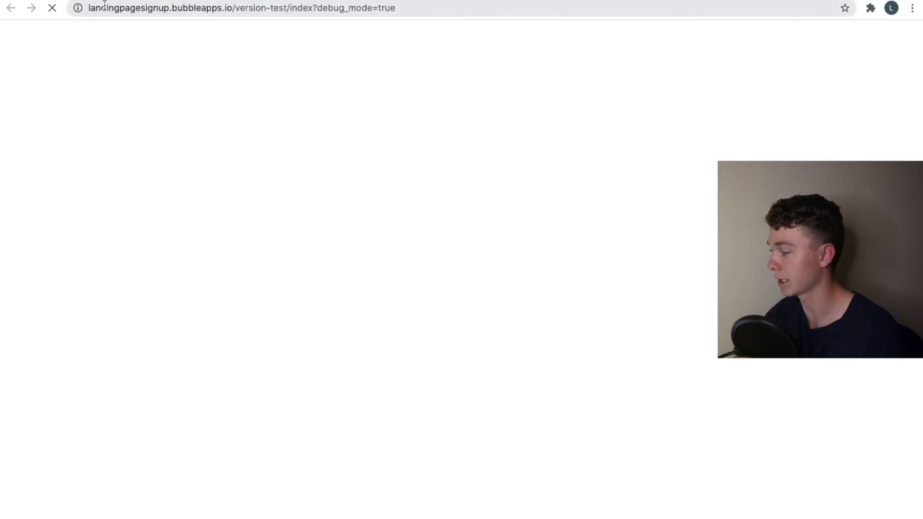
pyautogui.click(96, 0)
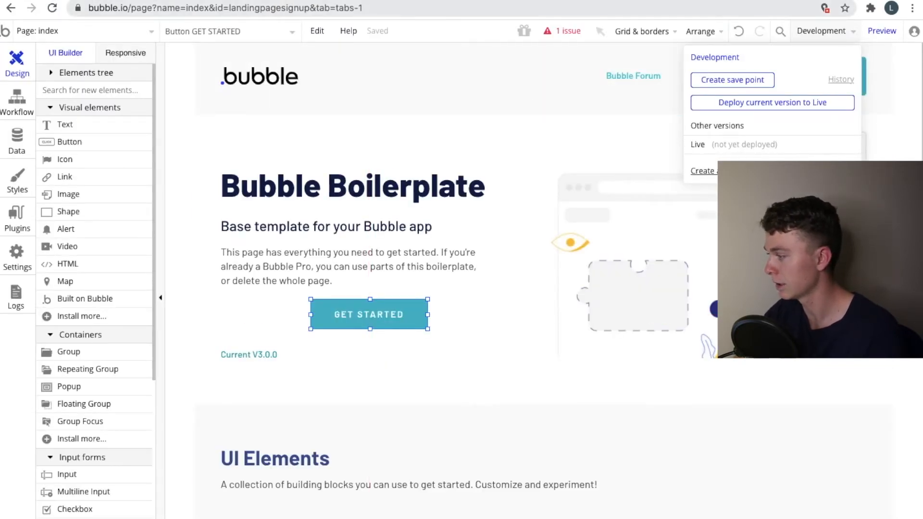
pyautogui.click(217, 0)
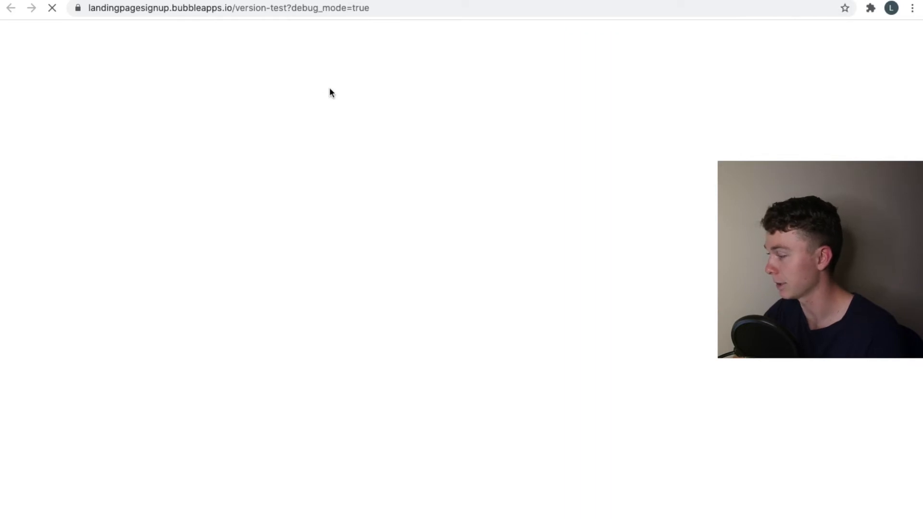
pyautogui.click(115, 1)
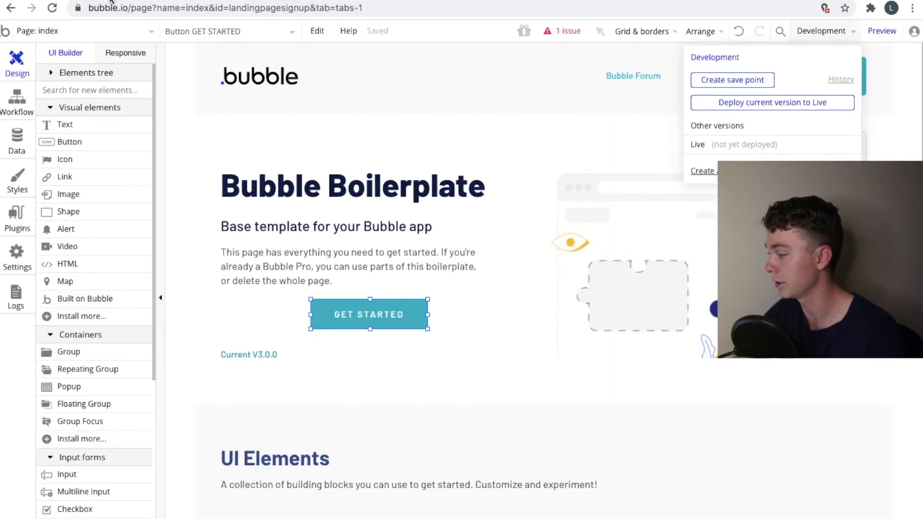
pyautogui.scroll(-3, 391, 299)
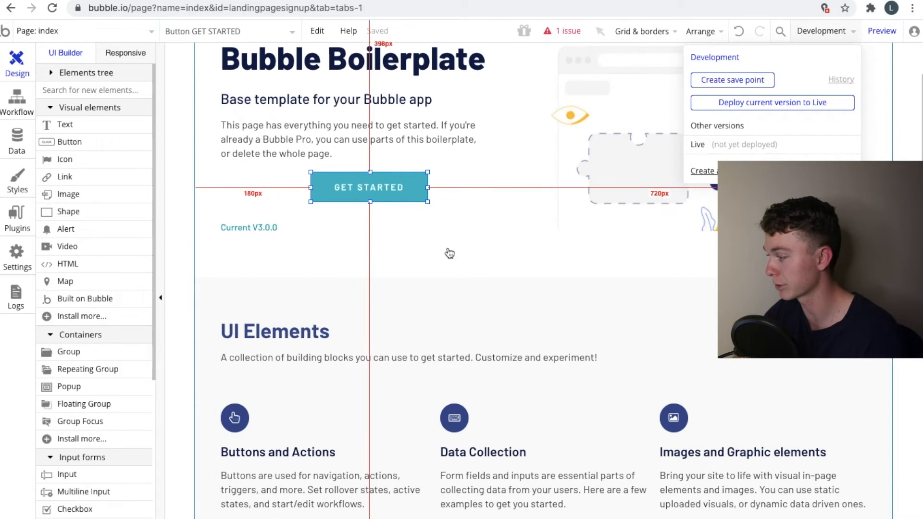
pyautogui.click(216, 0)
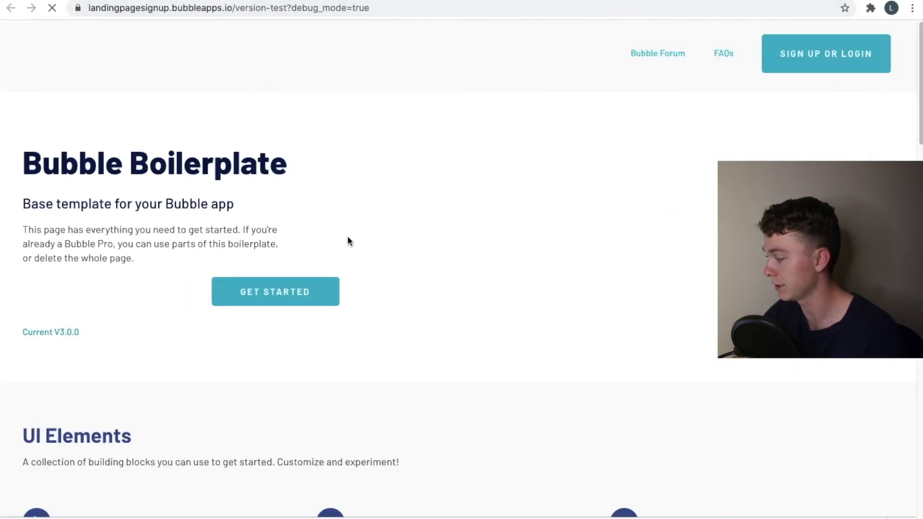
# Step: Test the Data Collection fields in the preview by choosing Option one in the dropdown and setting the date to 7/16/2021
pyautogui.scroll(-3, 296, 291)
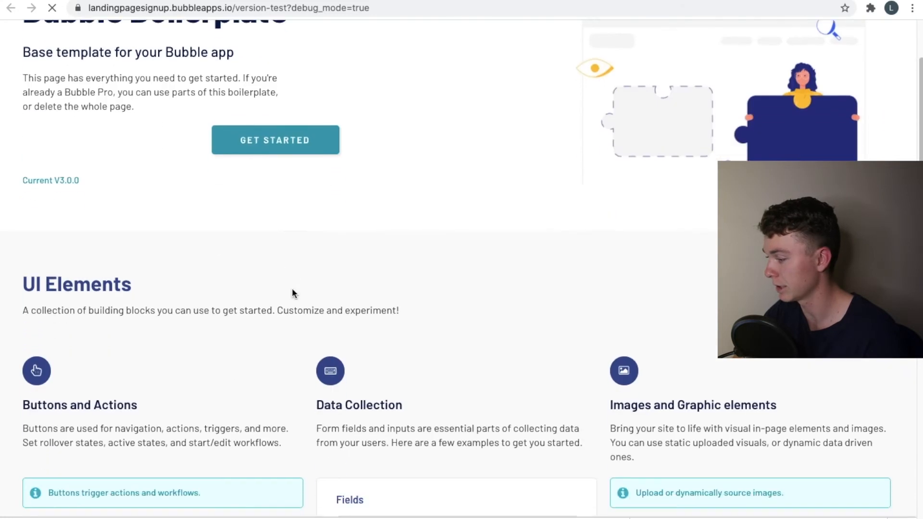
pyautogui.scroll(-4, 292, 289)
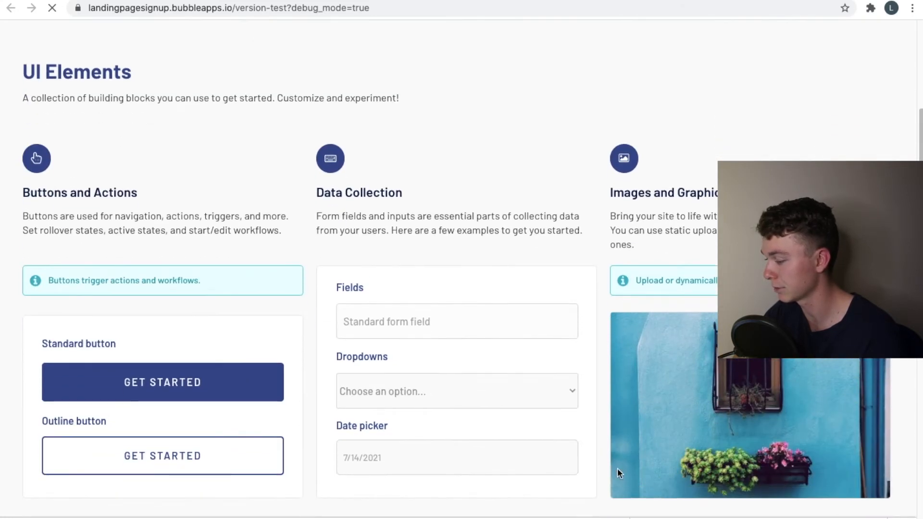
pyautogui.scroll(-3, 624, 315)
pyautogui.click(484, 274)
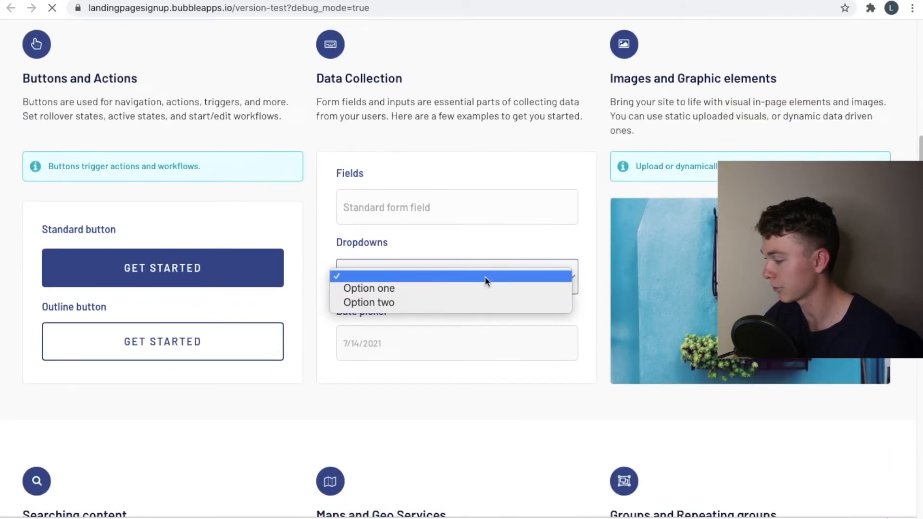
pyautogui.click(486, 288)
pyautogui.click(456, 342)
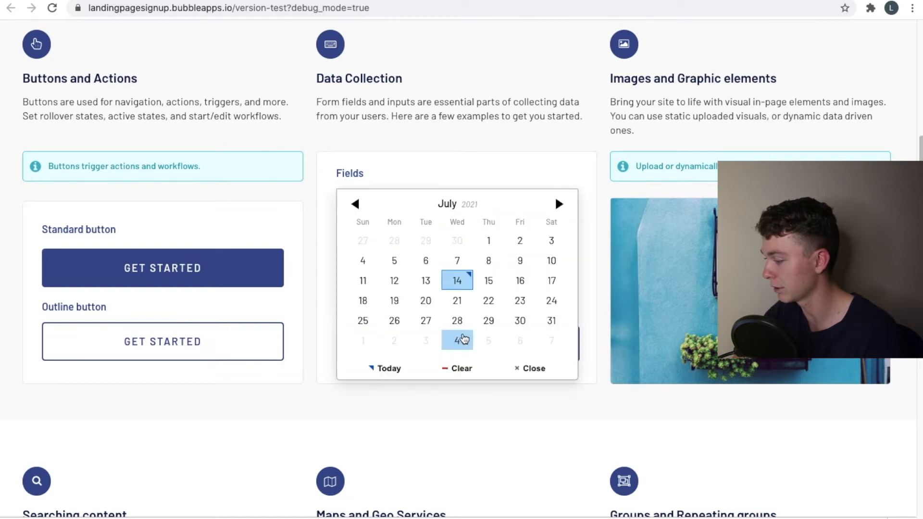
pyautogui.click(520, 225)
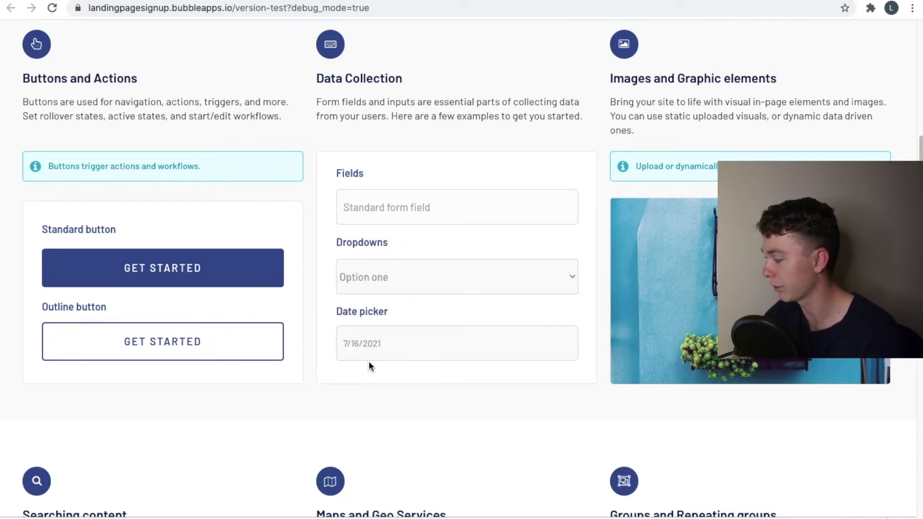
# Step: Look through the previewed index page from the UI Elements section to the footer imagery, panning the map in Maps and Geo Services
pyautogui.scroll(2, 188, 219)
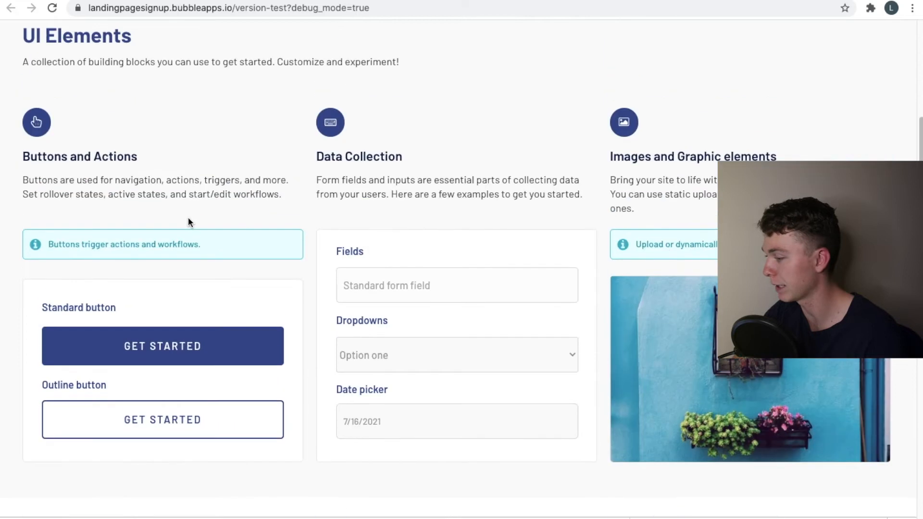
pyautogui.scroll(-5, 656, 299)
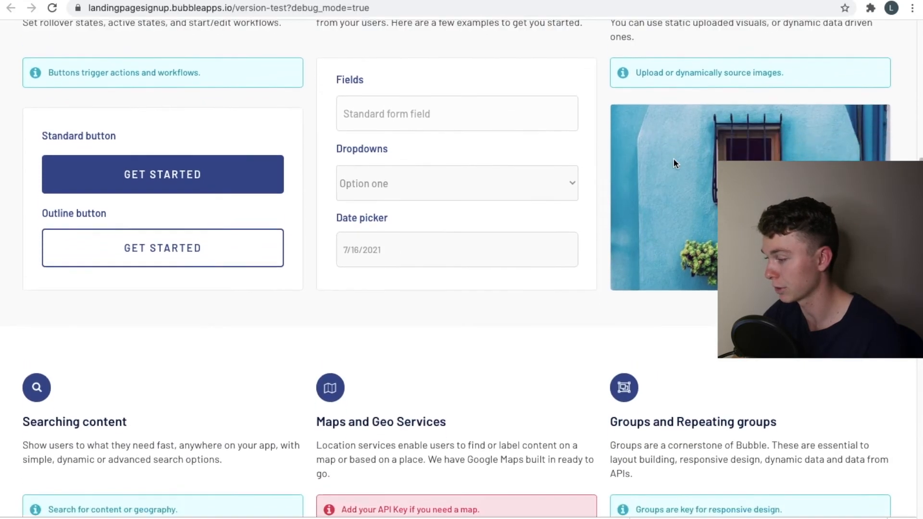
pyautogui.scroll(2, 675, 177)
pyautogui.scroll(-10, 674, 200)
pyautogui.scroll(1, 450, 249)
pyautogui.moveTo(450, 249); pyautogui.dragTo(533, 248)
pyautogui.scroll(-5, 666, 298)
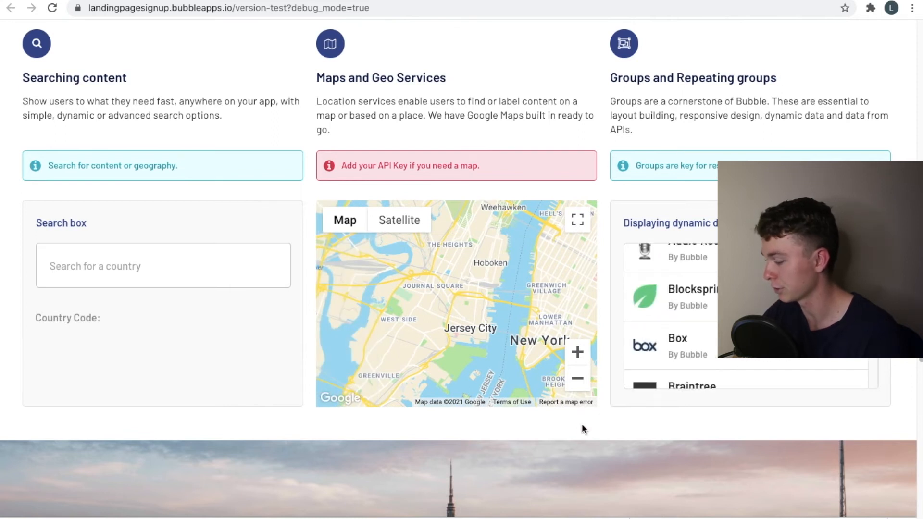
pyautogui.scroll(-10, 618, 396)
pyautogui.scroll(10, 578, 427)
pyautogui.scroll(4, 591, 288)
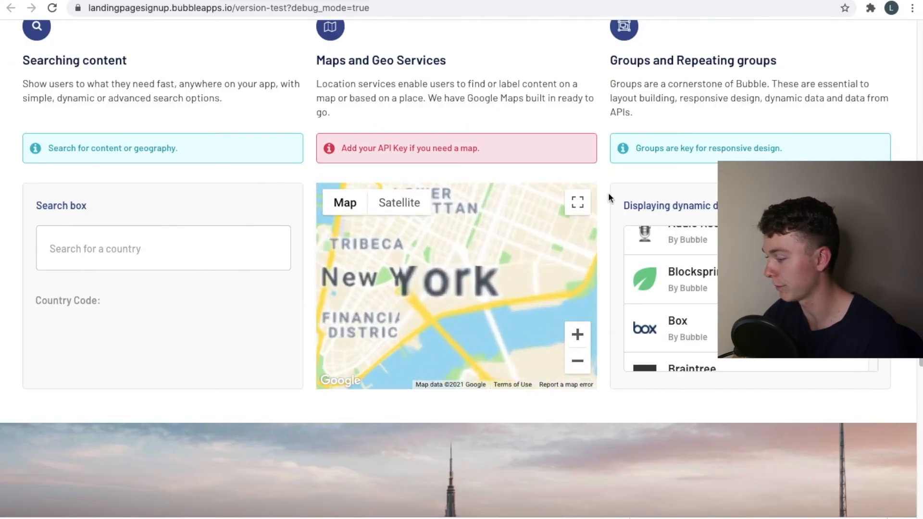
pyautogui.scroll(10, 606, 212)
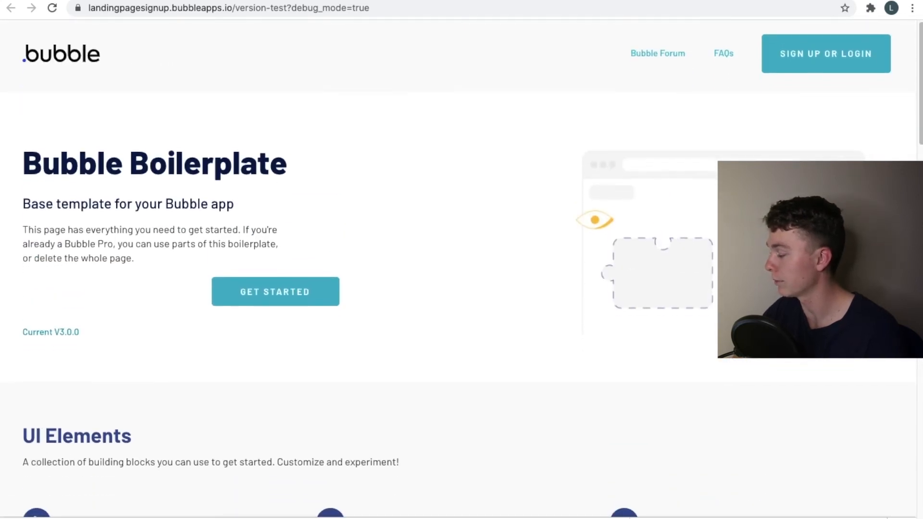
# Step: Return to the index page editor and dismiss the version options
pyautogui.click(130, 0)
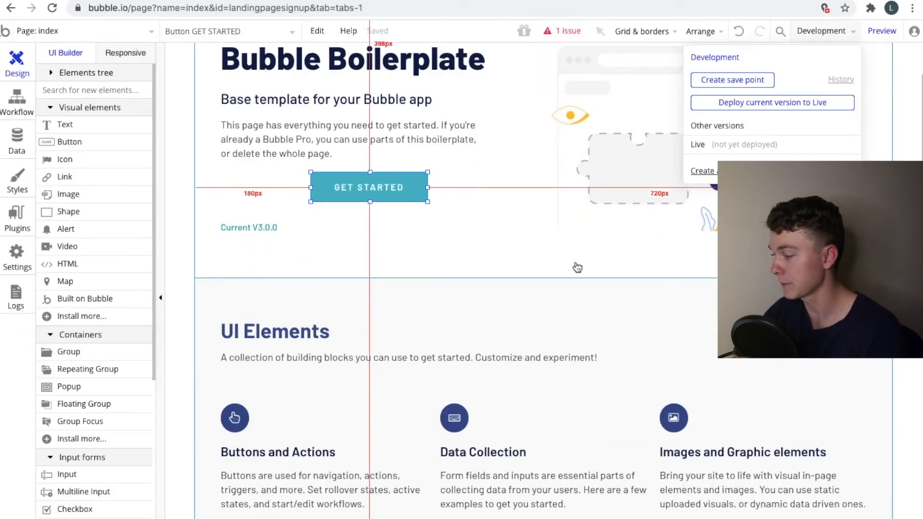
pyautogui.scroll(3, 577, 267)
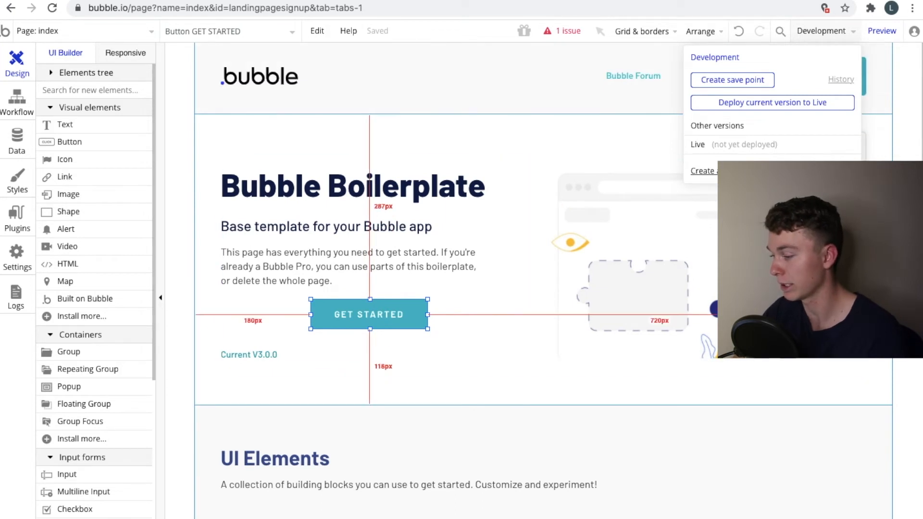
pyautogui.click(543, 391)
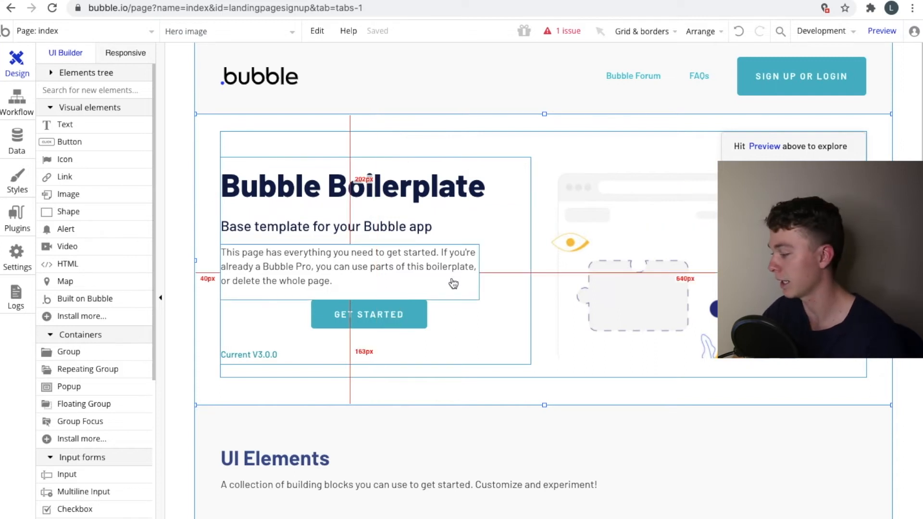
# Step: Change the hero heading text to "This is a New website" and close the property editor
pyautogui.click(391, 192)
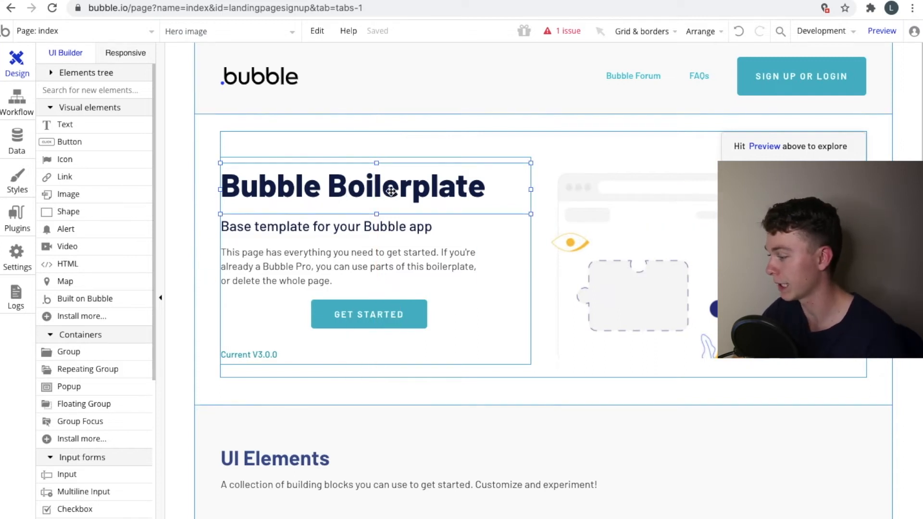
pyautogui.doubleClick(391, 191)
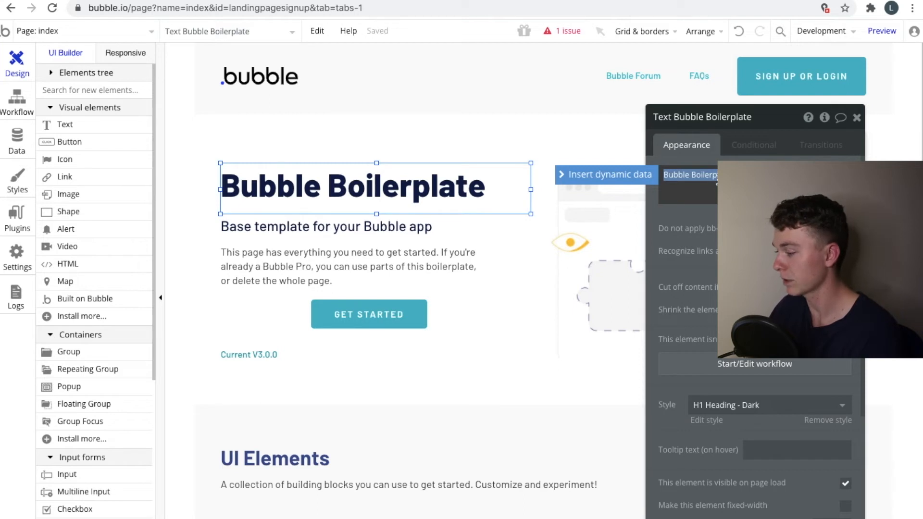
pyautogui.write('This is a New w')
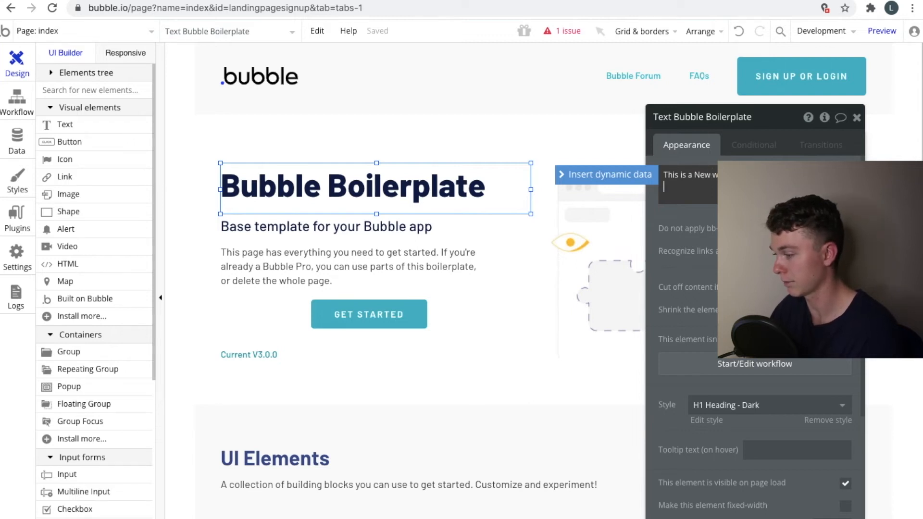
pyautogui.scroll(-5, 745, 269)
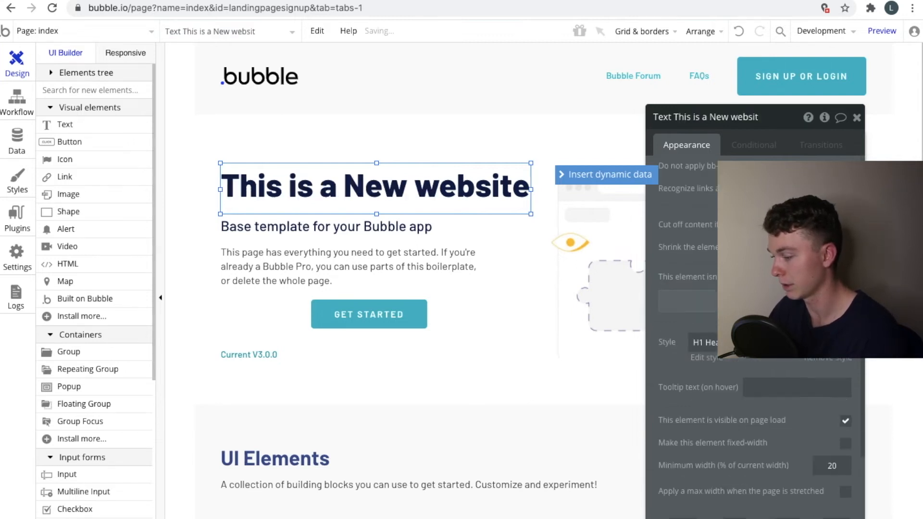
pyautogui.click(530, 356)
pyautogui.click(544, 366)
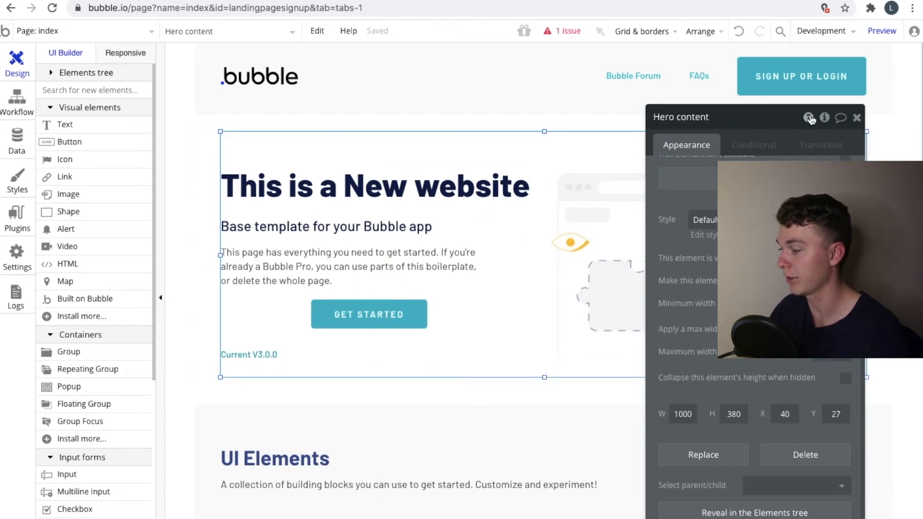
pyautogui.click(858, 119)
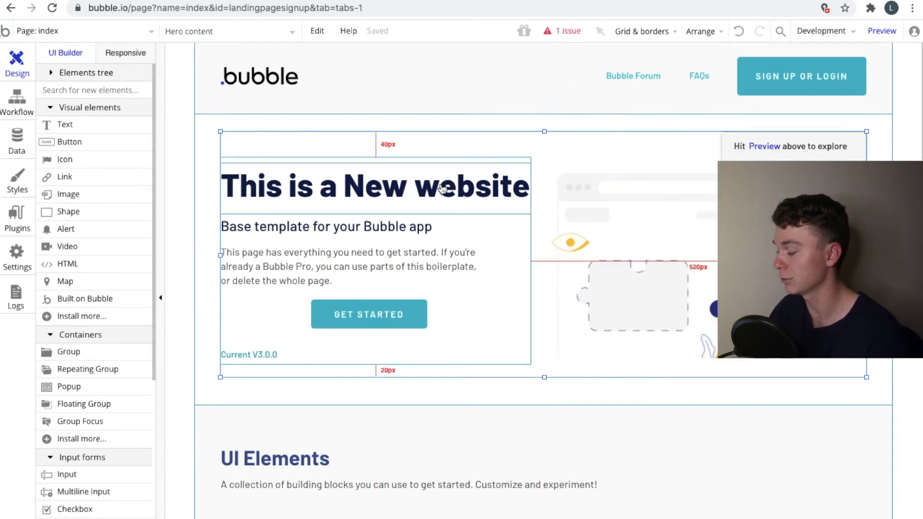
# Step: Examine the hero section's text elements and image, along with the grid and arrange options
pyautogui.click(400, 227)
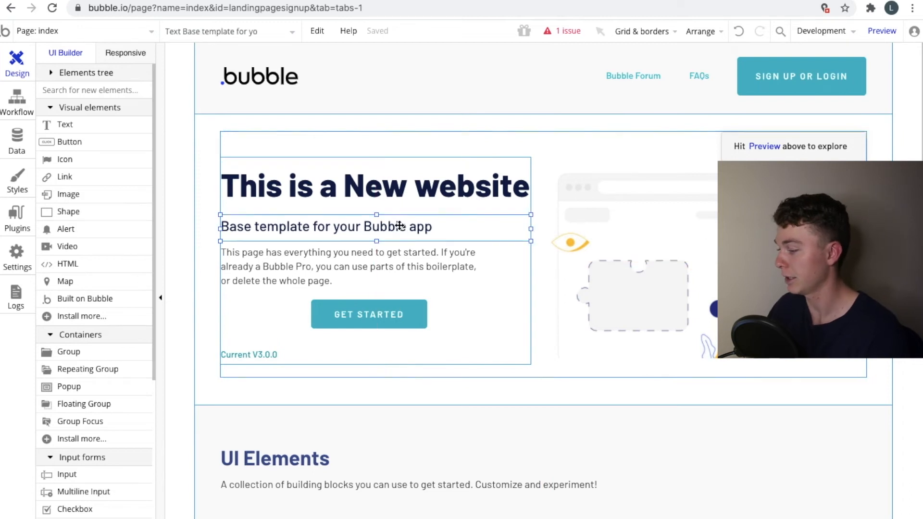
pyautogui.scroll(-3, 513, 354)
pyautogui.scroll(-1, 515, 354)
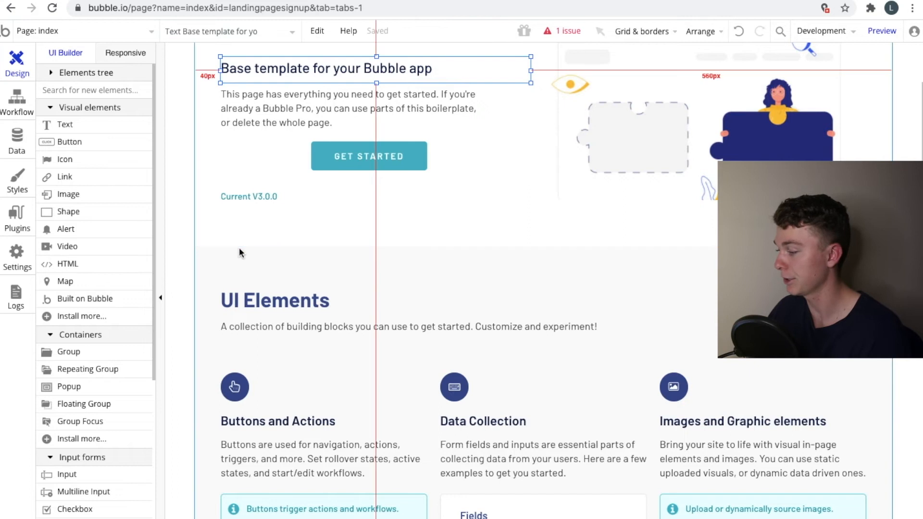
pyautogui.scroll(-3, 239, 247)
pyautogui.scroll(5, 327, 127)
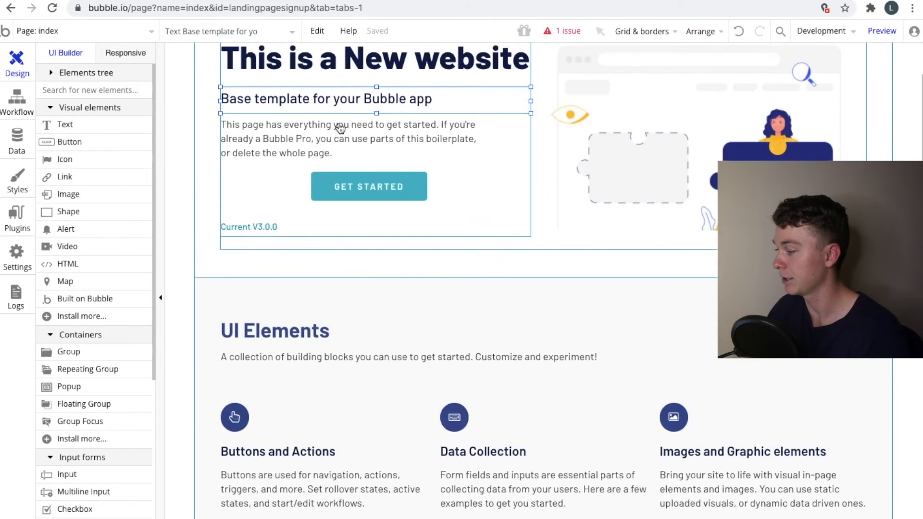
pyautogui.click(630, 32)
pyautogui.click(495, 101)
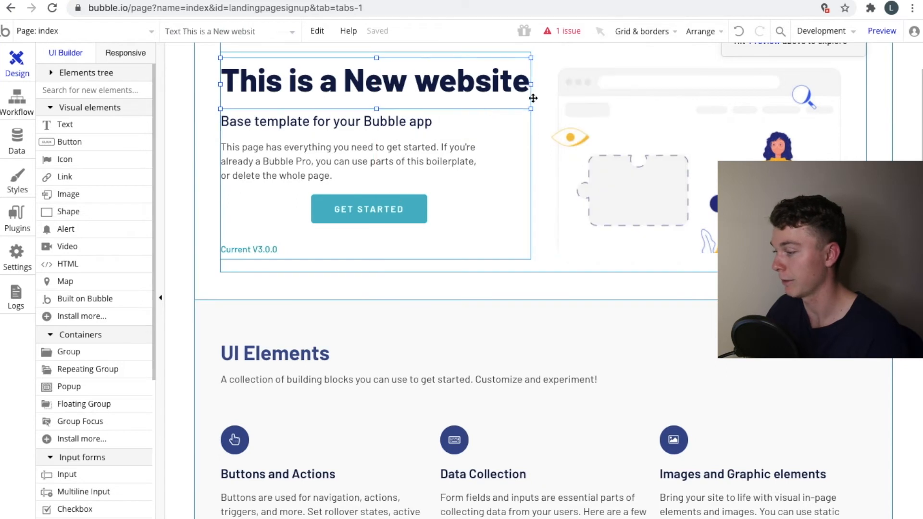
pyautogui.click(705, 33)
pyautogui.click(534, 148)
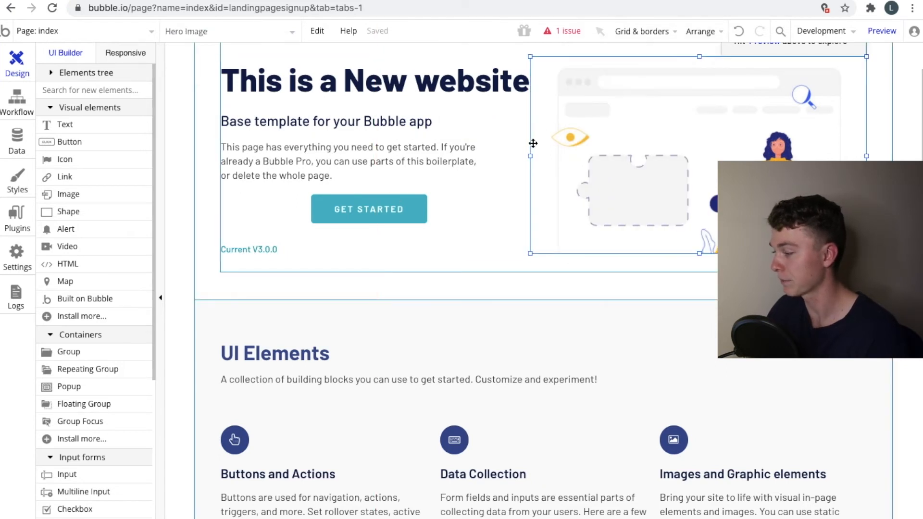
pyautogui.scroll(2, 540, 108)
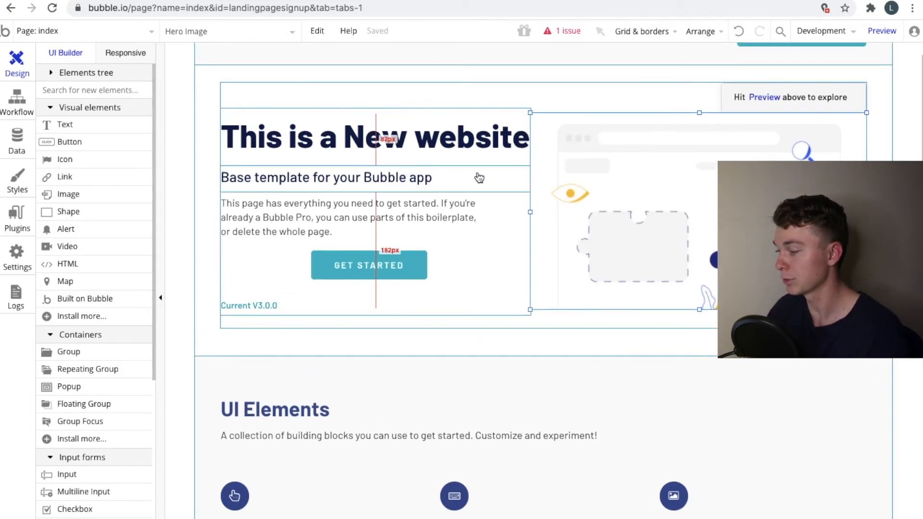
# Step: Nudge the hero image slightly down and the hero body paragraph slightly up toward the subtitle
pyautogui.moveTo(650, 170)
pyautogui.mouseDown()
pyautogui.moveTo(647, 181)
pyautogui.moveTo(628, 167)
pyautogui.moveTo(649, 173)
pyautogui.mouseUp()
pyautogui.click(421, 218)
pyautogui.moveTo(380, 213)
pyautogui.mouseDown()
pyautogui.moveTo(387, 209)
pyautogui.moveTo(380, 209)
pyautogui.mouseUp()
# Step: Widen the GET STARTED button to about 480 px so it spans the hero text column
pyautogui.click(376, 273)
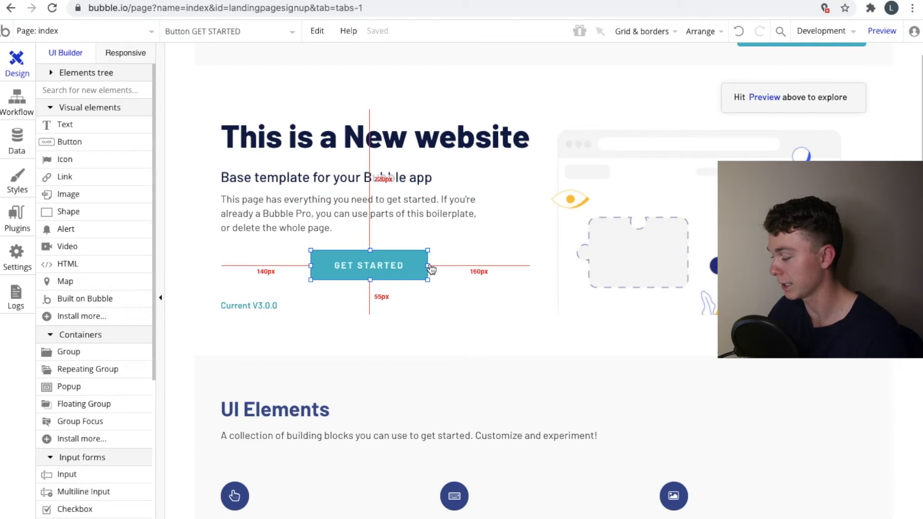
pyautogui.moveTo(428, 265); pyautogui.dragTo(510, 264)
pyautogui.moveTo(438, 268); pyautogui.dragTo(546, 262)
# Step: Replace the hero body paragraph with "Add custom text." and close the property editor
pyautogui.click(368, 212)
pyautogui.doubleClick(368, 212)
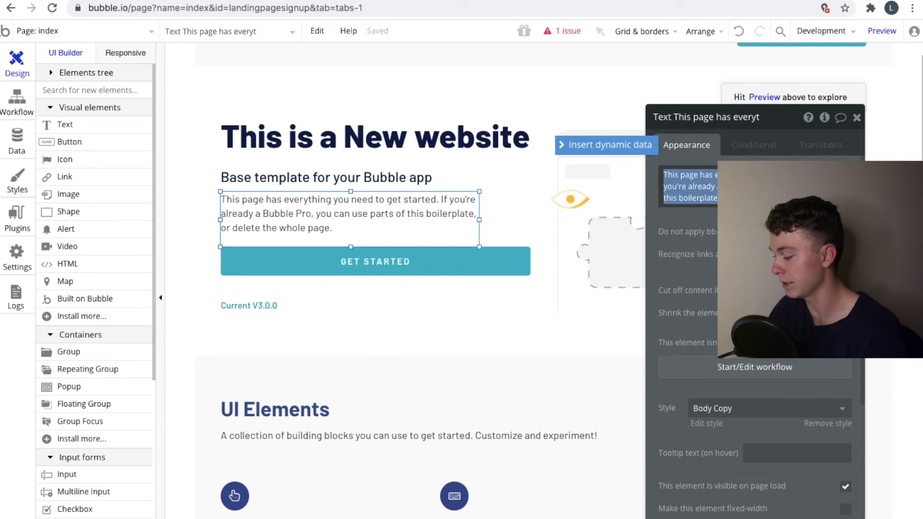
pyautogui.write('Add custo')
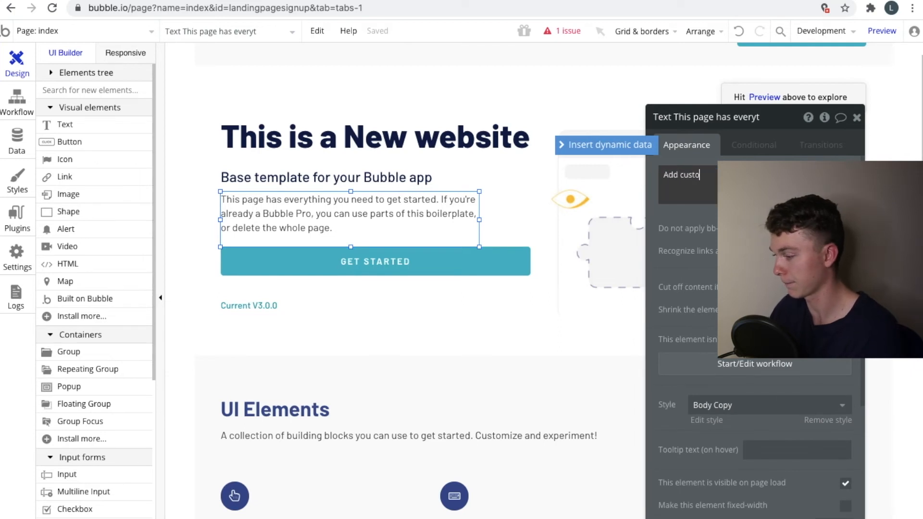
pyautogui.write('m text.')
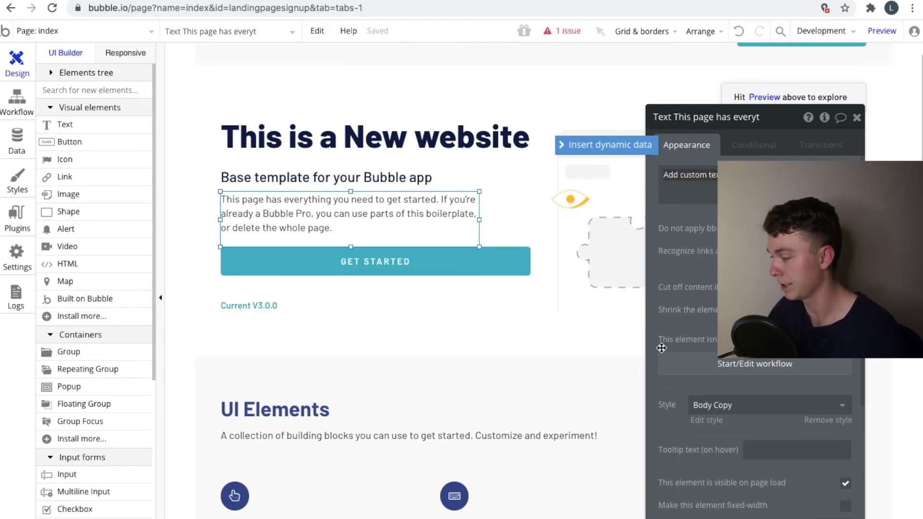
pyautogui.click(535, 319)
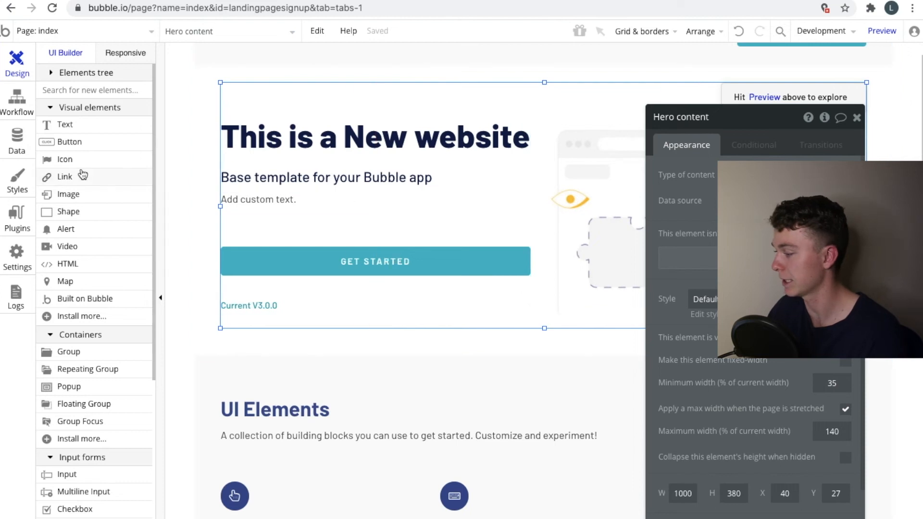
pyautogui.click(858, 118)
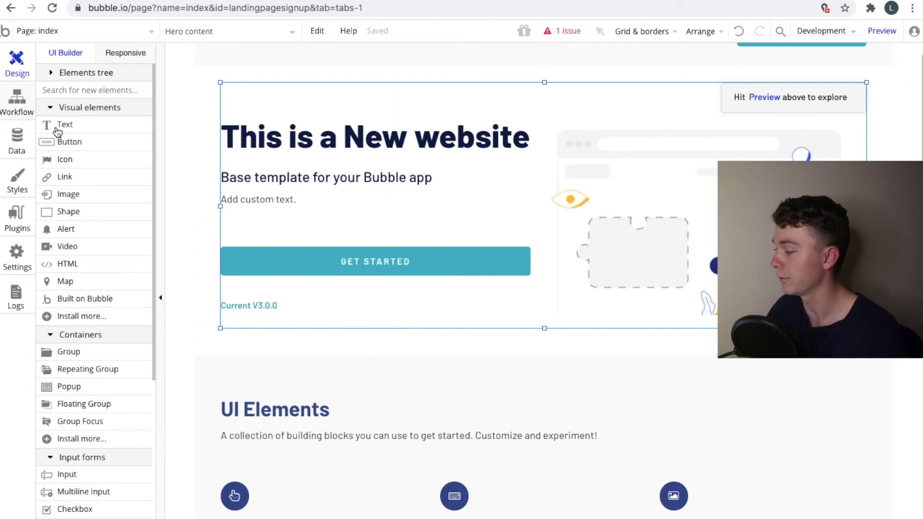
# Step: Open the GET STARTED button's workflow and inspect the settings of its Scroll to UI Elements action
pyautogui.click(294, 268)
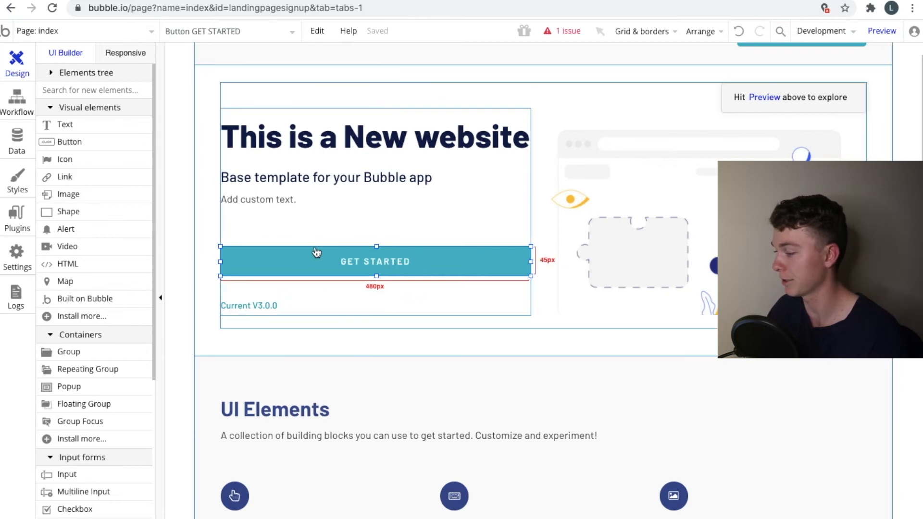
pyautogui.doubleClick(348, 264)
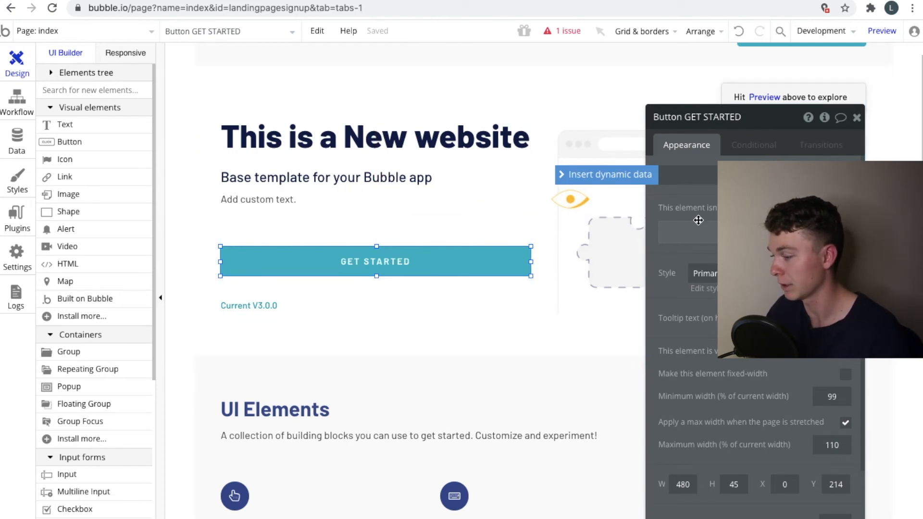
pyautogui.click(714, 236)
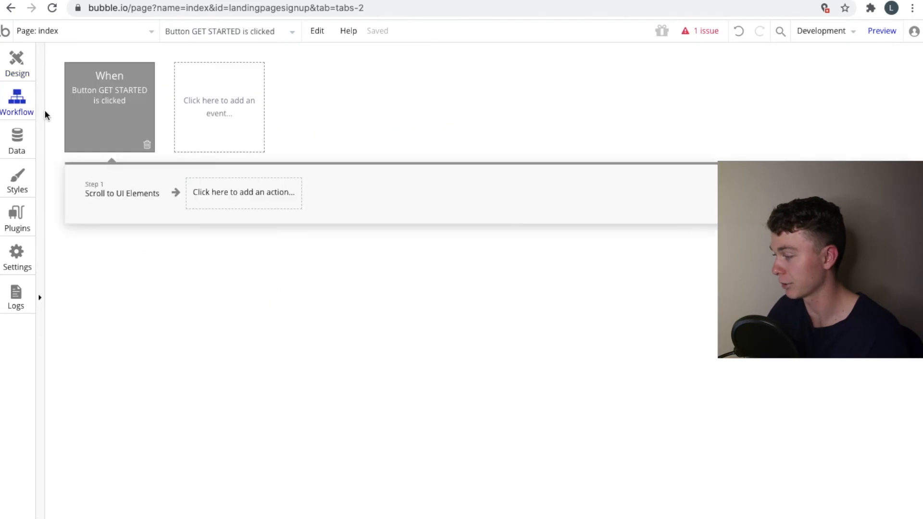
pyautogui.moveTo(111, 106)
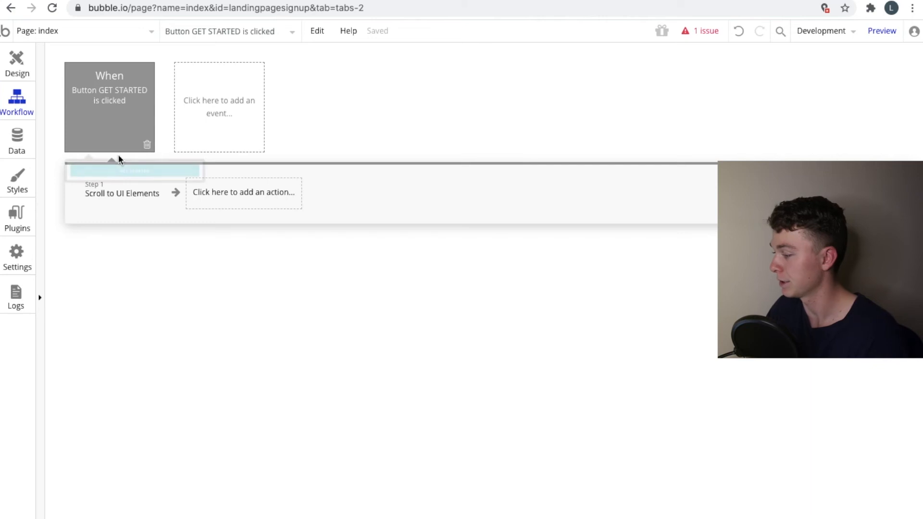
pyautogui.click(132, 198)
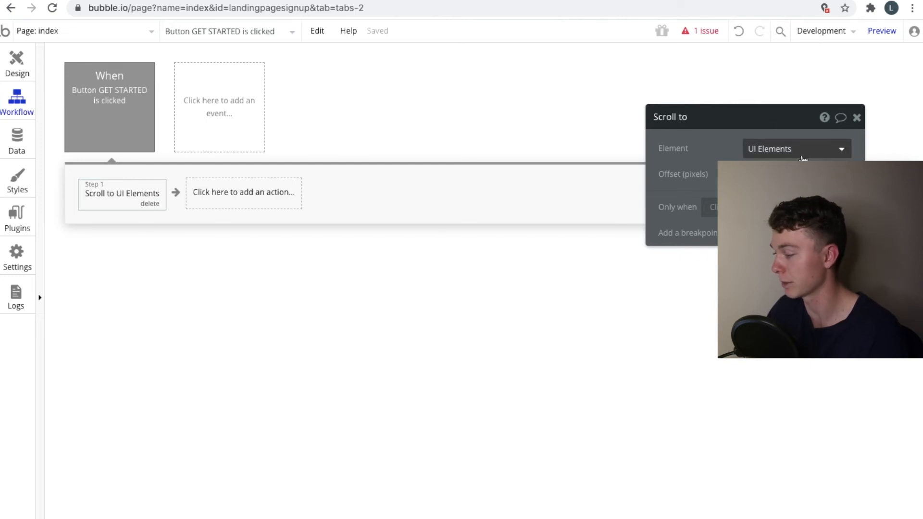
pyautogui.click(856, 118)
# Step: Replace the GET STARTED workflow's Scroll to UI Elements action with a Go to page action whose destination is index
pyautogui.click(158, 205)
pyautogui.click(140, 195)
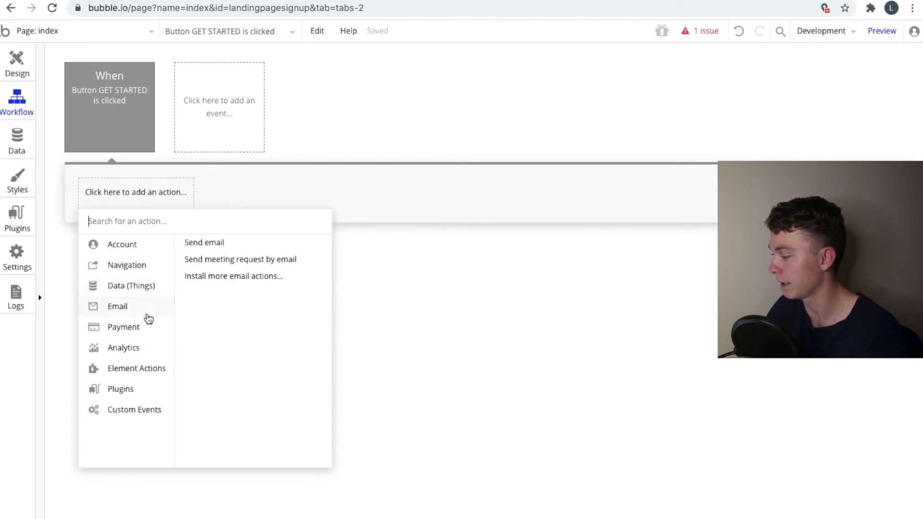
pyautogui.moveTo(134, 250)
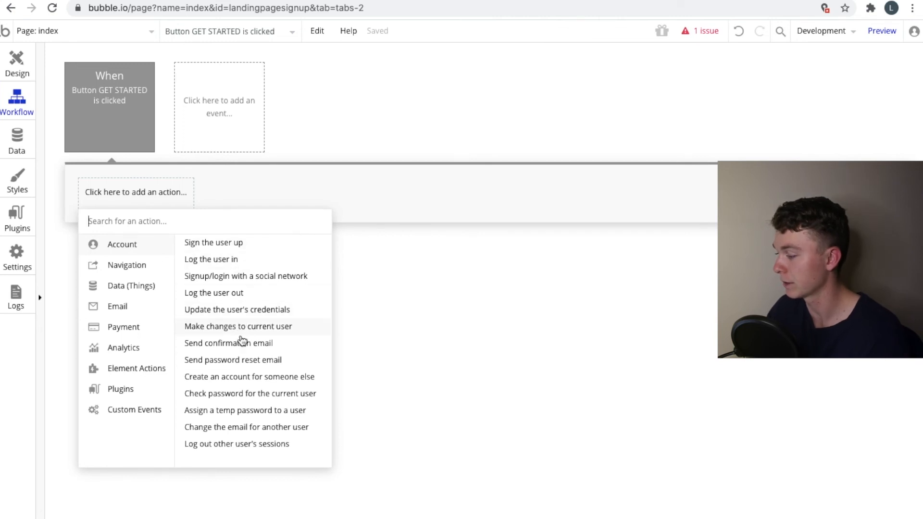
pyautogui.moveTo(148, 265)
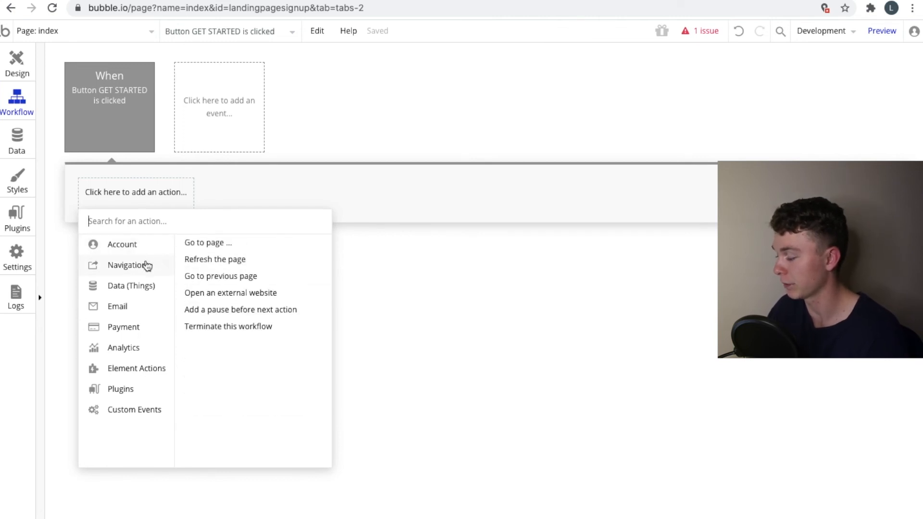
pyautogui.click(211, 244)
pyautogui.click(821, 148)
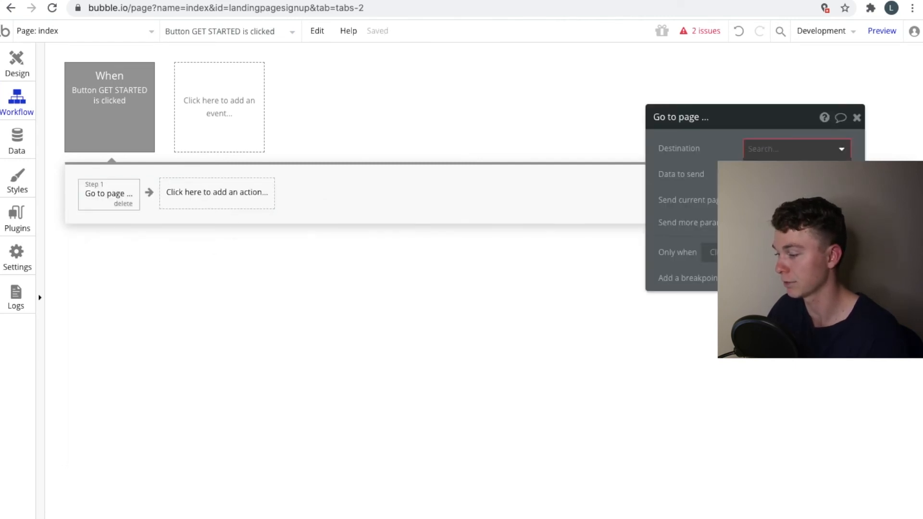
pyautogui.click(788, 170)
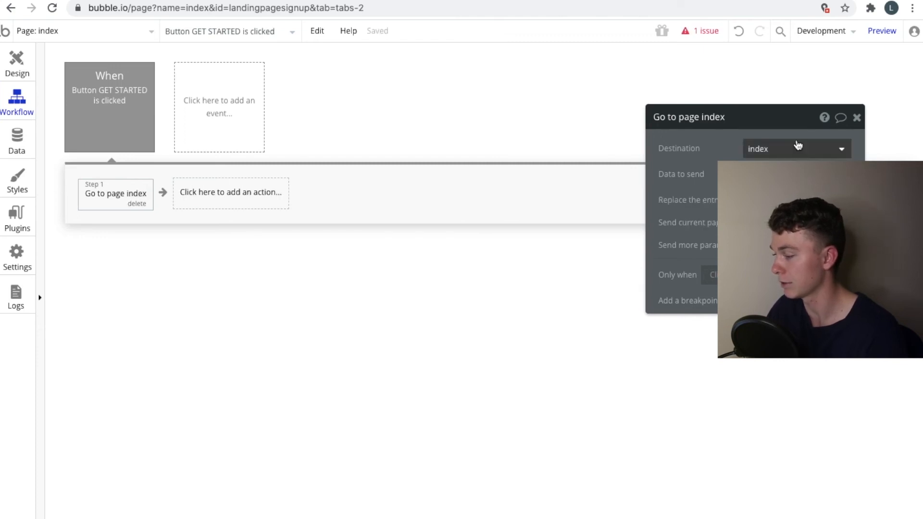
pyautogui.click(855, 119)
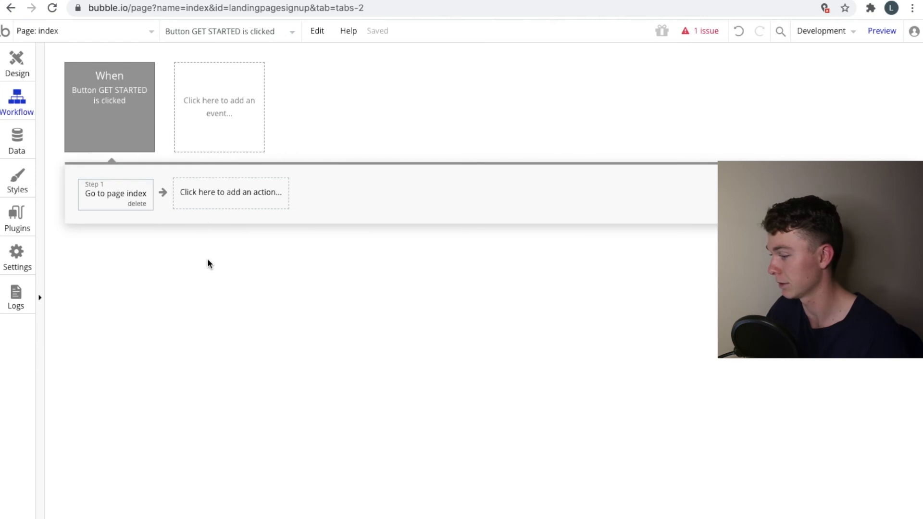
# Step: Inspect the settings of the GET STARTED click event and return to the page design
pyautogui.click(94, 91)
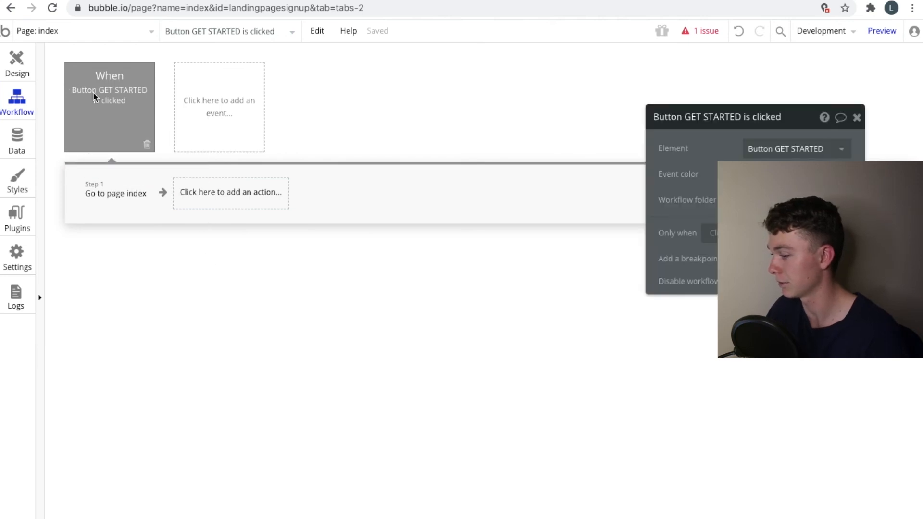
pyautogui.click(856, 118)
pyautogui.click(17, 62)
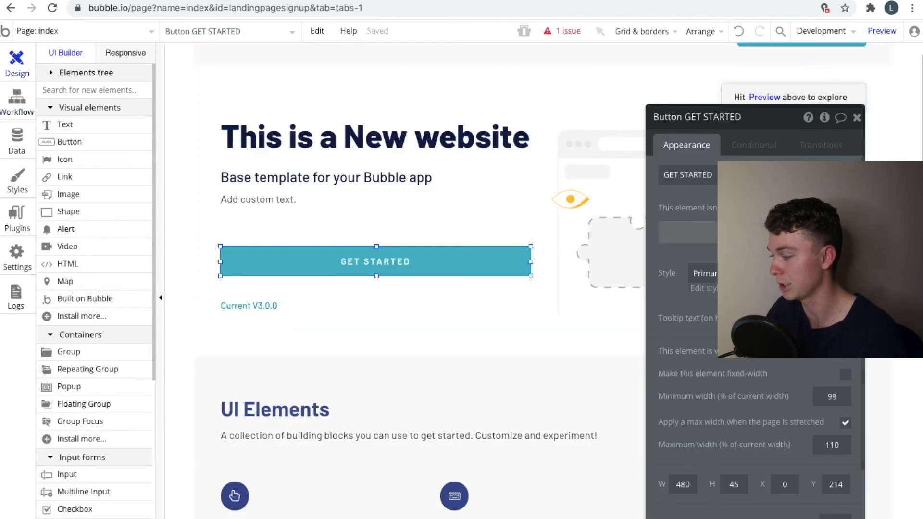
# Step: Reopen the GET STARTED button's workflow and add a Terminate this workflow action after the Go to page action
pyautogui.click(753, 233)
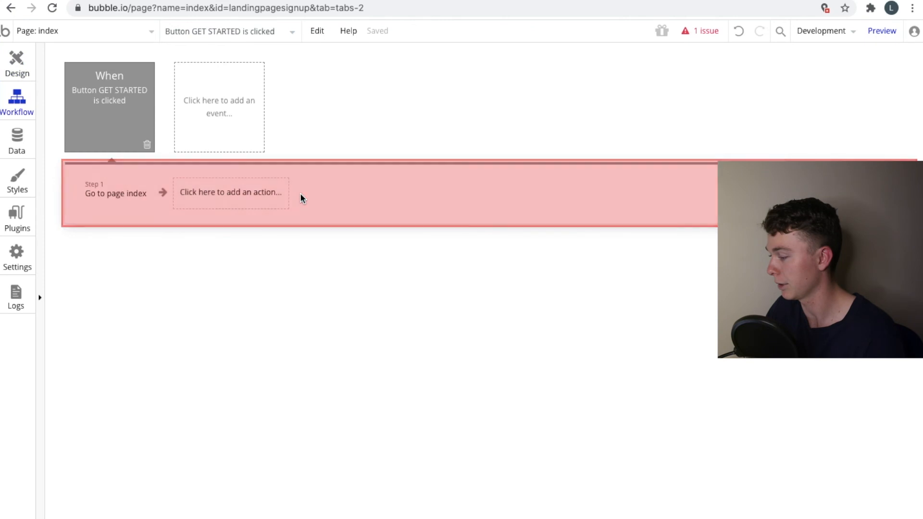
pyautogui.click(223, 194)
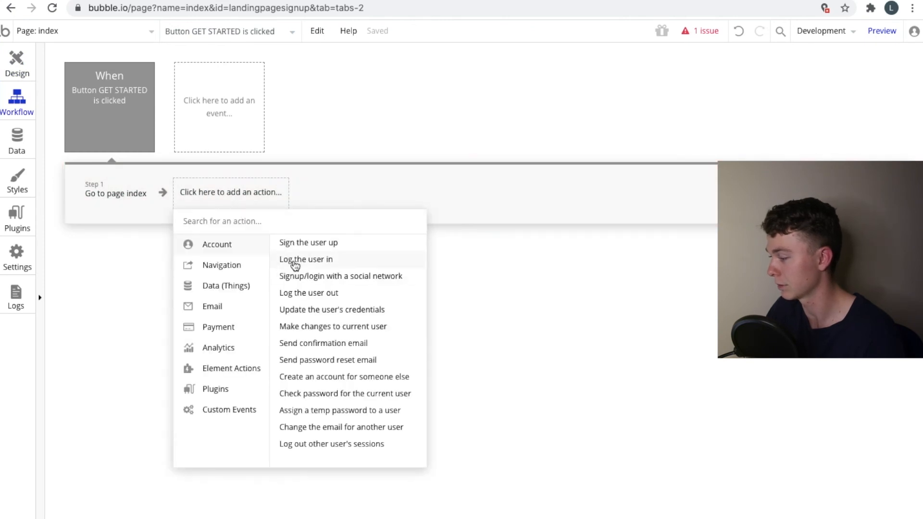
pyautogui.moveTo(242, 387)
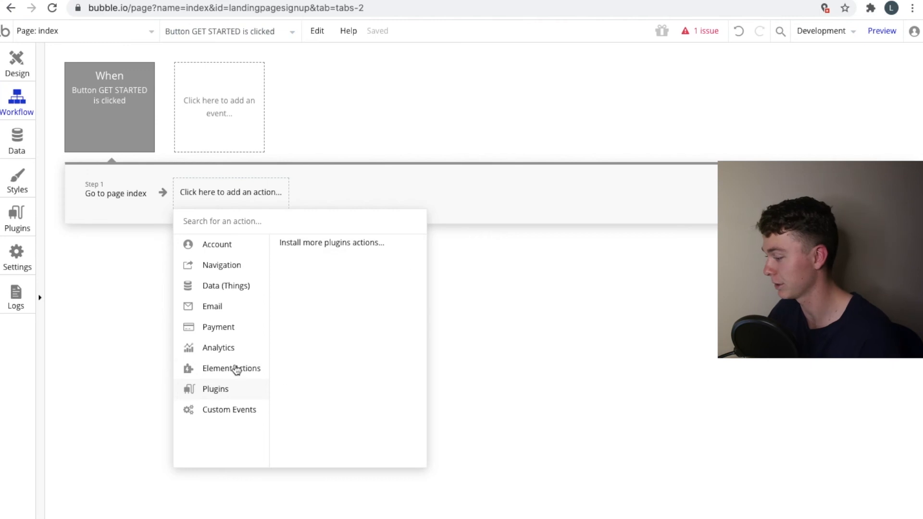
pyautogui.moveTo(219, 250)
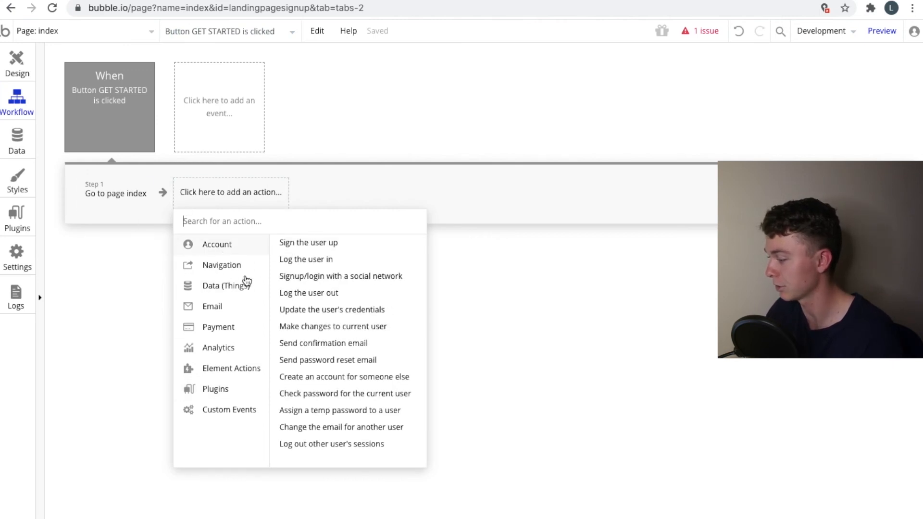
pyautogui.moveTo(248, 273)
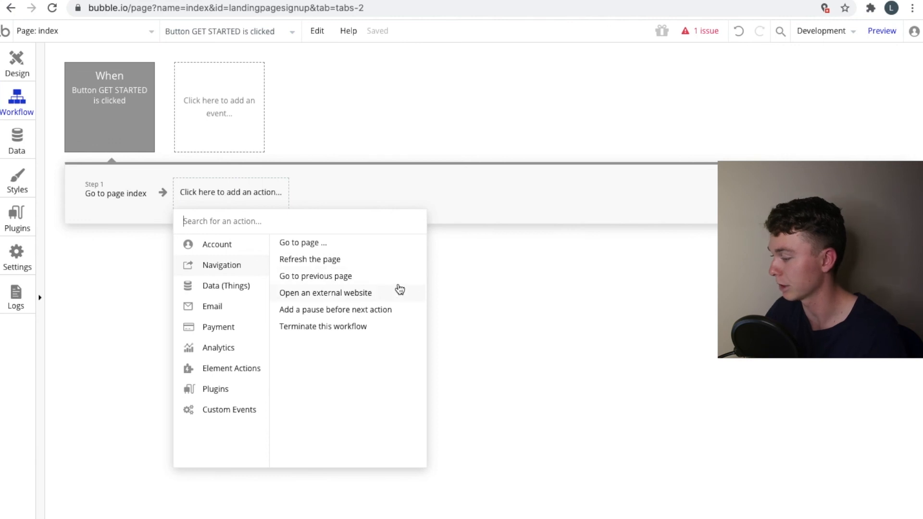
pyautogui.click(367, 327)
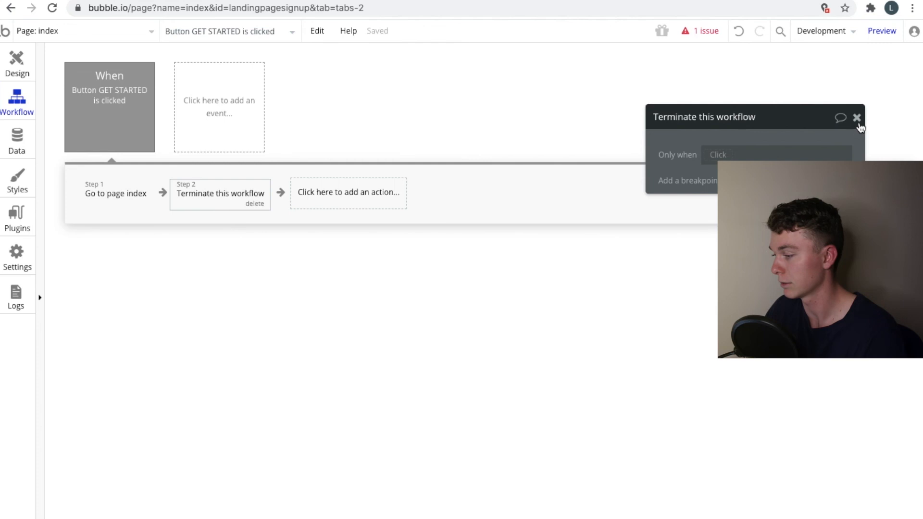
pyautogui.click(856, 118)
# Step: Return to the page design, close the button's property editor and review the index page's sections down to the footer
pyautogui.click(18, 67)
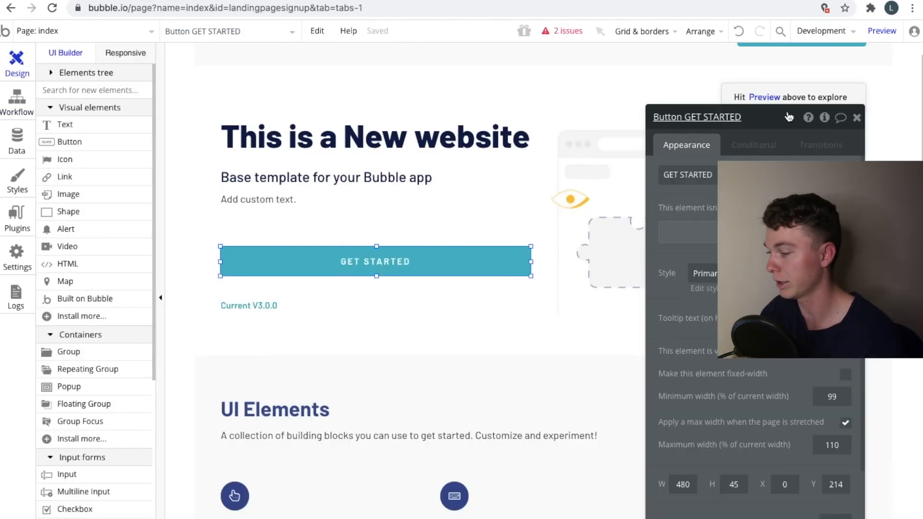
pyautogui.click(855, 117)
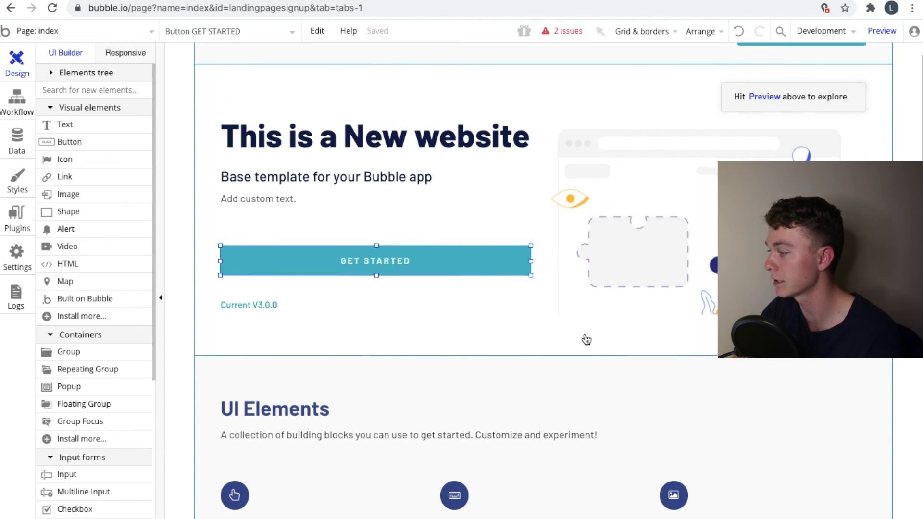
pyautogui.scroll(-10, 597, 336)
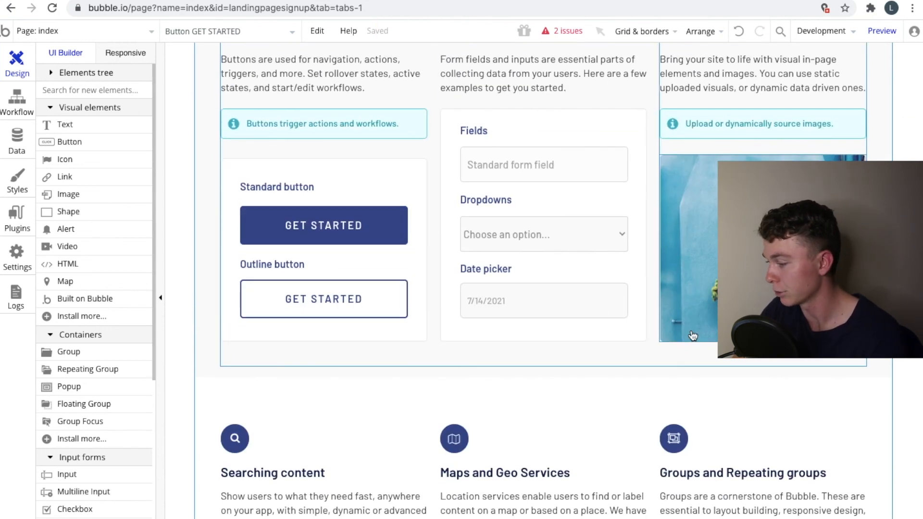
pyautogui.scroll(-8, 641, 271)
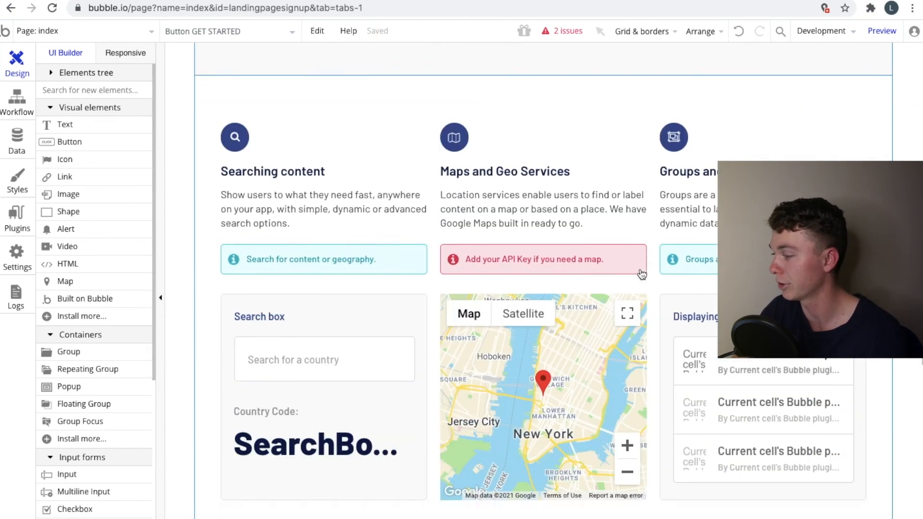
pyautogui.scroll(-2, 639, 254)
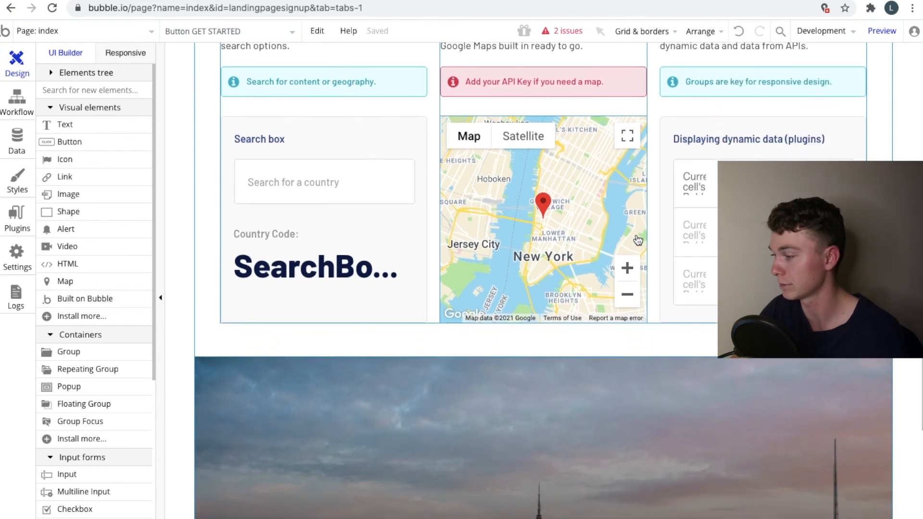
pyautogui.scroll(-10, 637, 240)
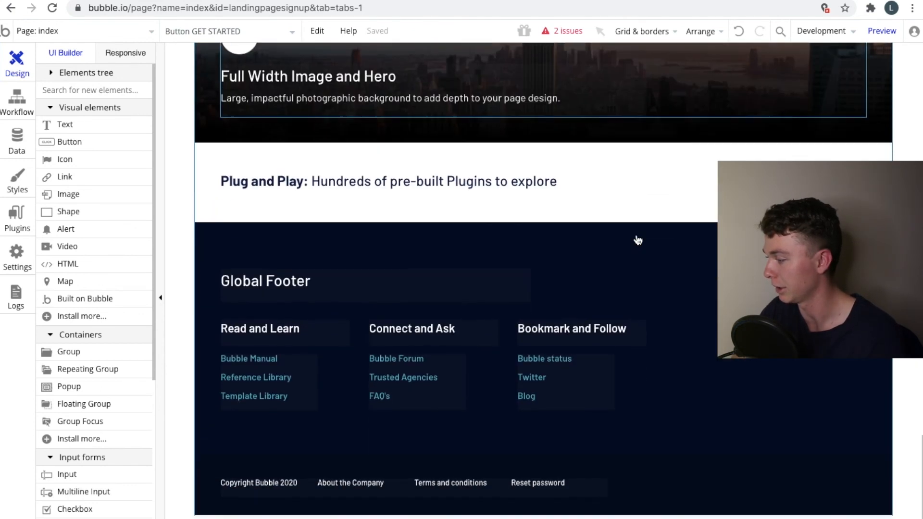
pyautogui.scroll(20, 652, 153)
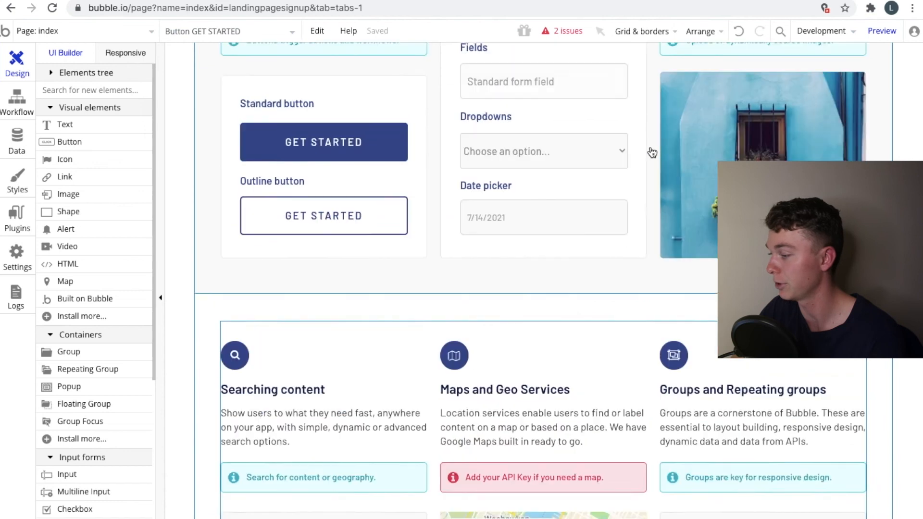
pyautogui.scroll(7, 651, 152)
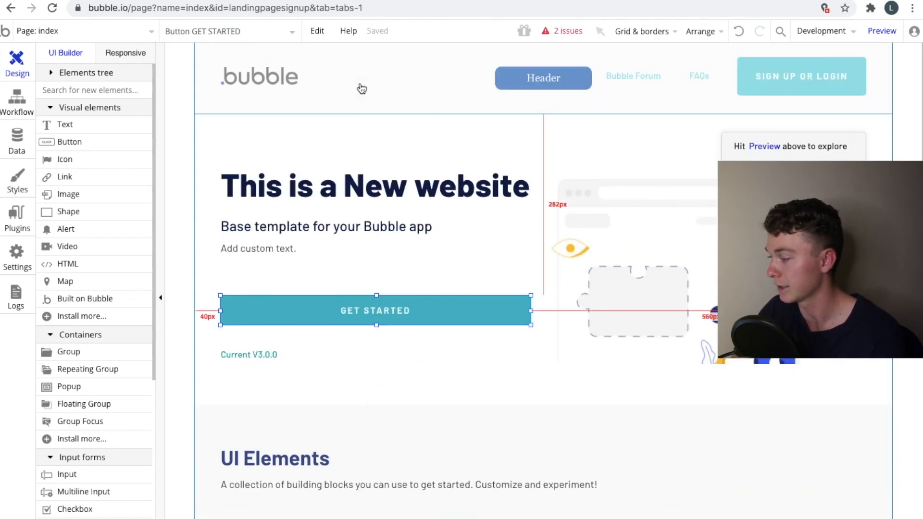
# Step: Select the hero subtitle, check the index page's responsive view and return to the UI builder
pyautogui.click(447, 174)
pyautogui.click(367, 226)
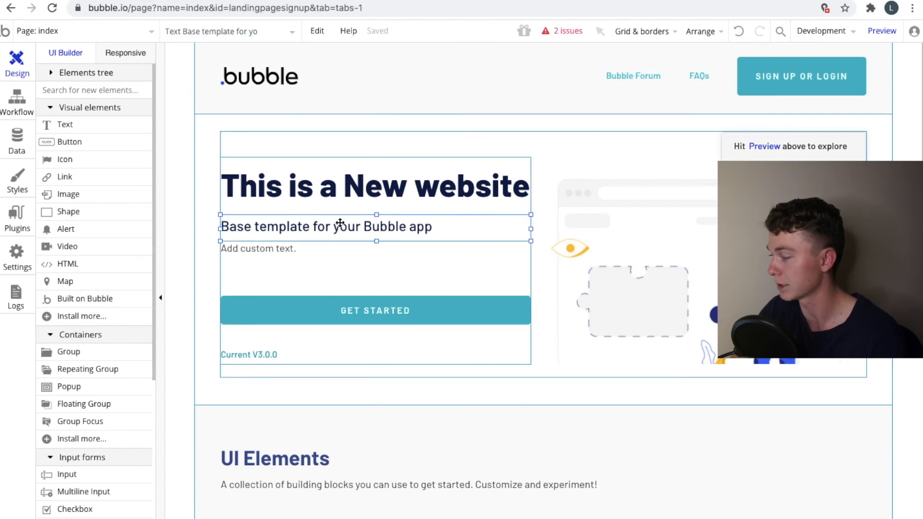
pyautogui.click(136, 53)
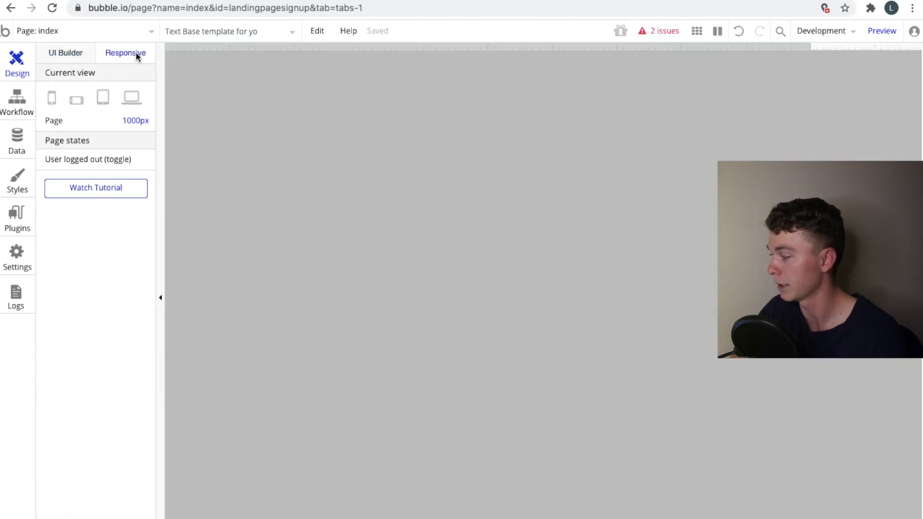
pyautogui.click(61, 54)
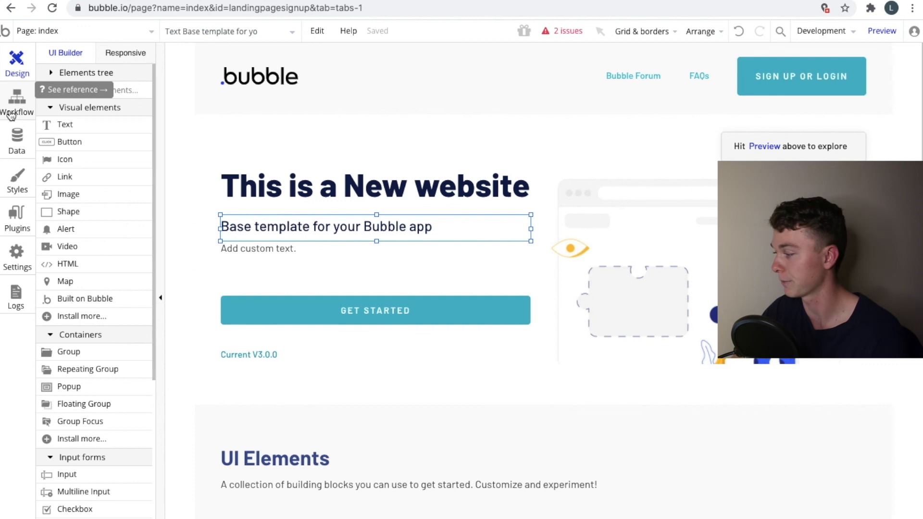
# Step: Switch to the browser tab with the running preview of the index page
pyautogui.click(298, 1)
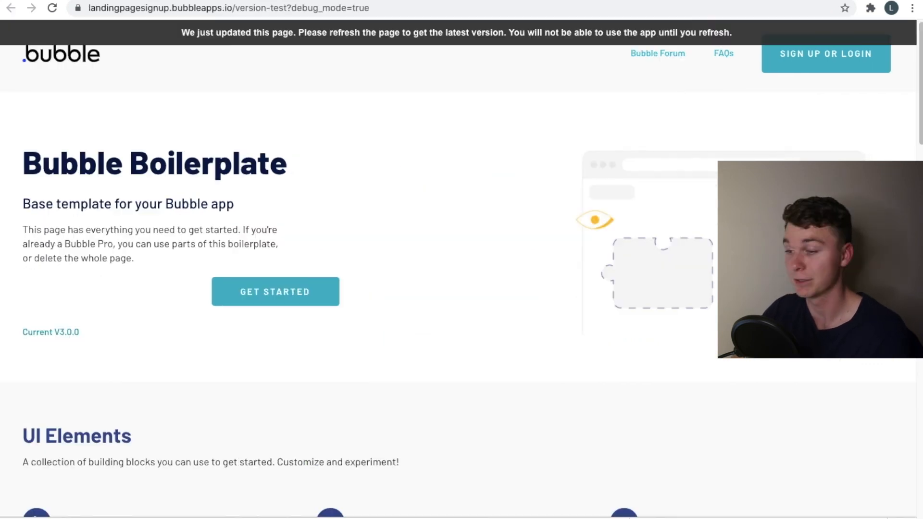